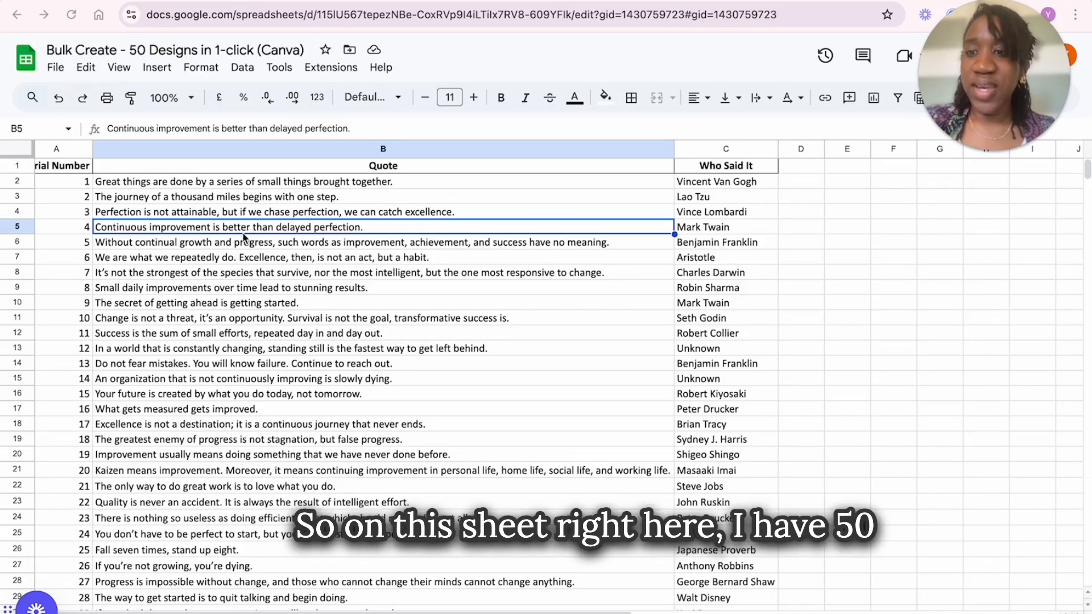
# - Review the spreadsheet's quote list from first to last row, including the Serial Number, Quote and Who Said It columns
pyautogui.scroll(-10, 251, 329)
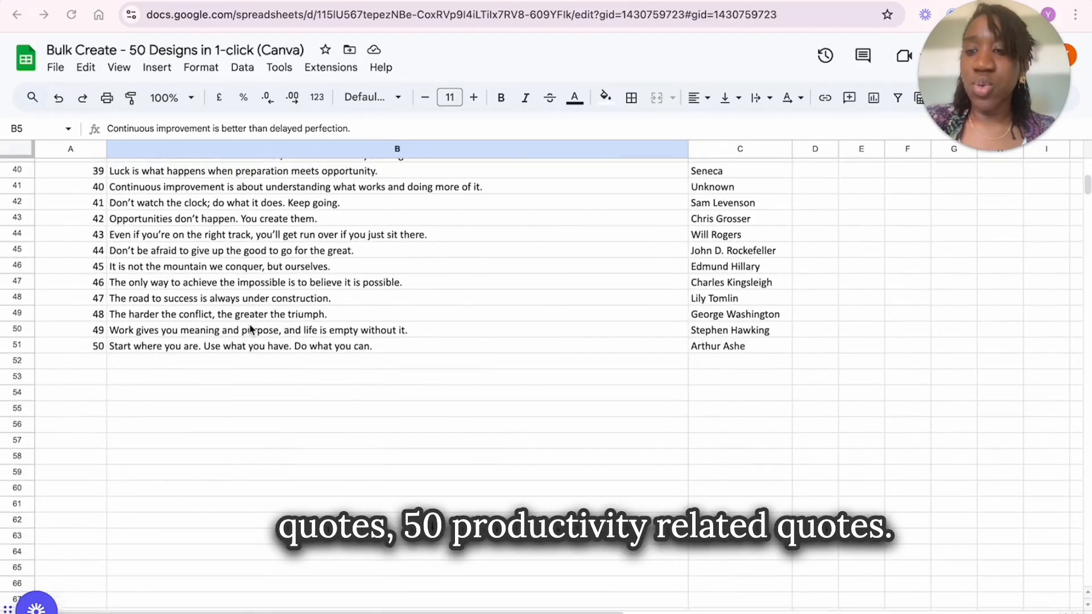
pyautogui.scroll(10, 250, 328)
pyautogui.hscroll(-1, 251, 328)
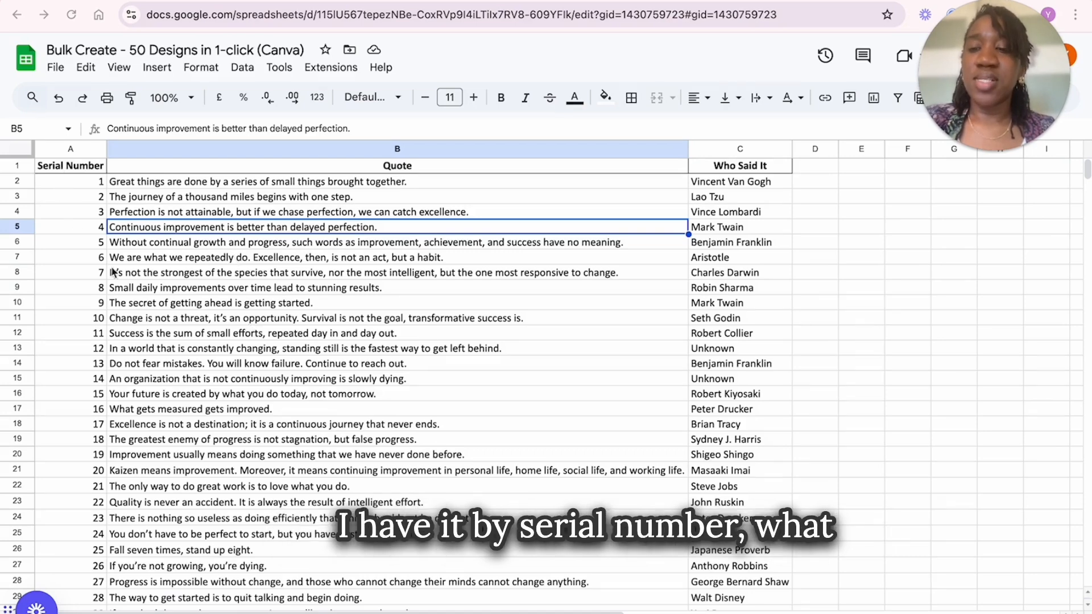
pyautogui.click(724, 183)
pyautogui.click(520, 200)
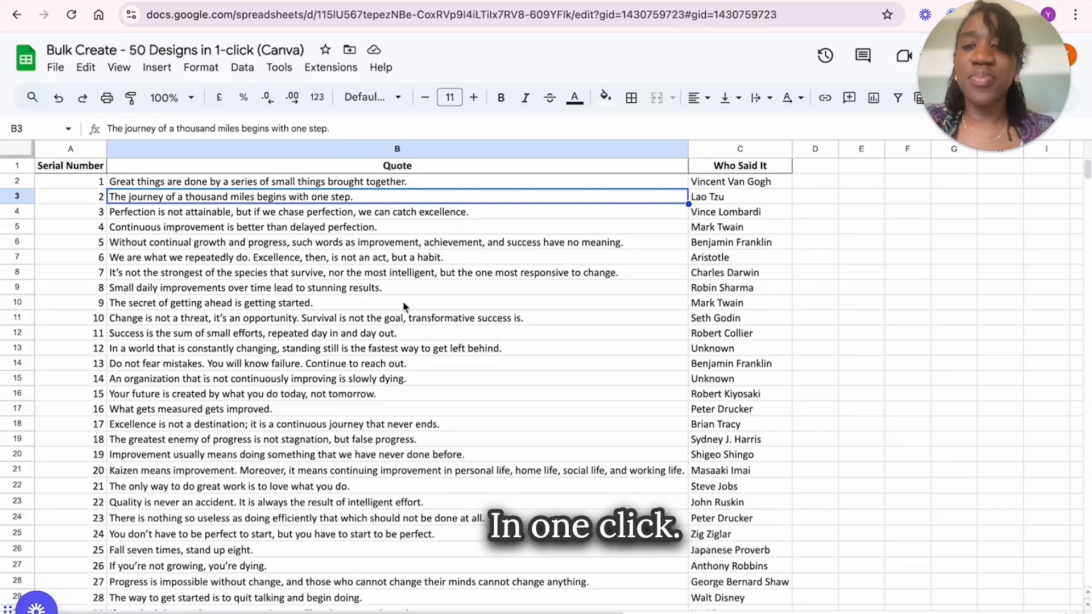
pyautogui.click(387, 335)
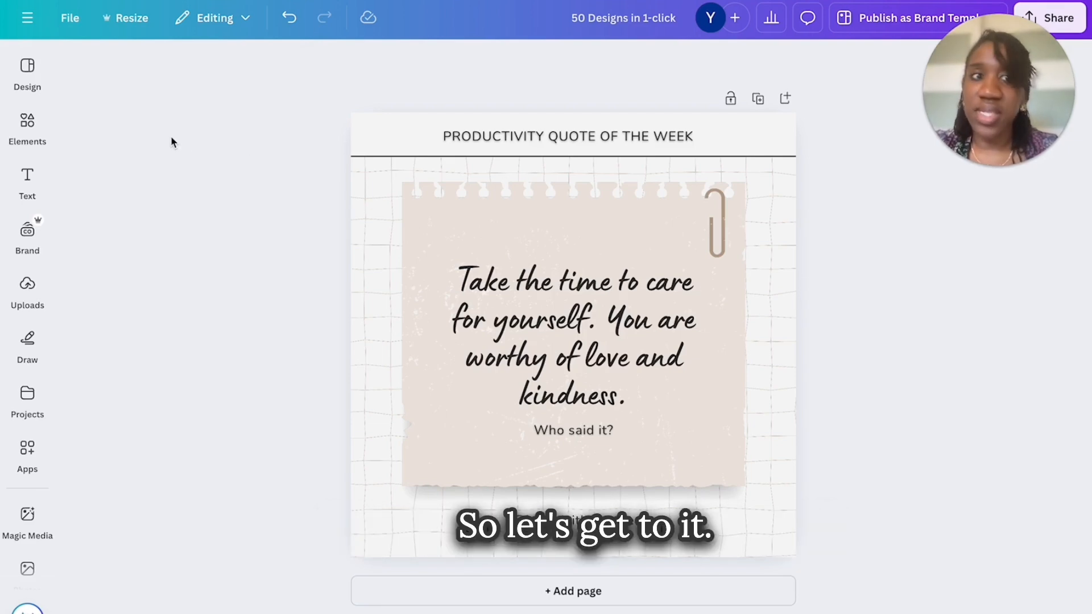
# - Find the Bulk create app by searching Canva's apps for "bulk create" and open it
pyautogui.click(30, 455)
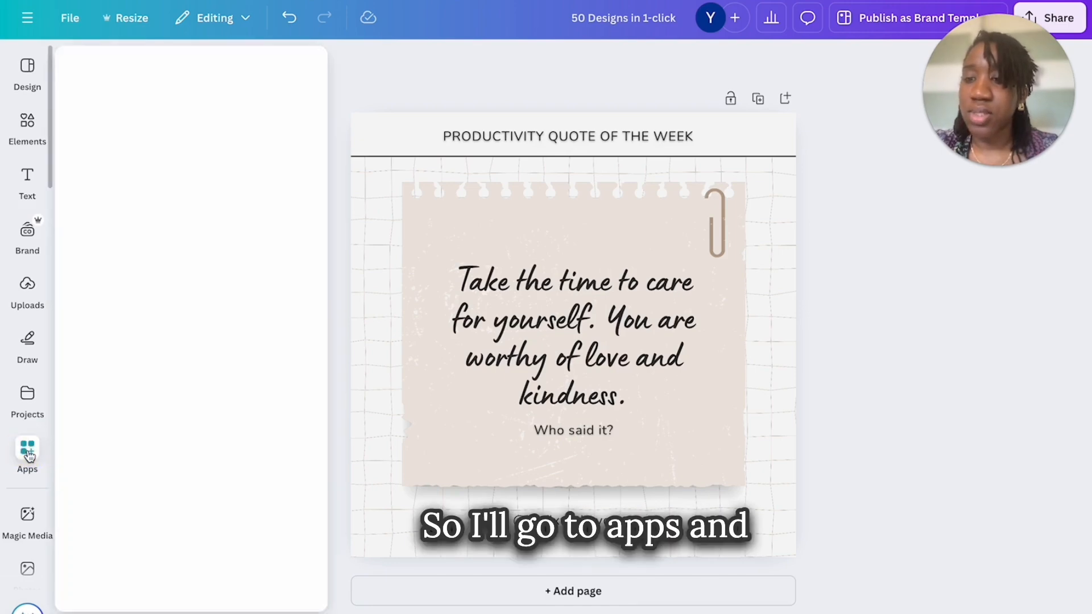
pyautogui.click(240, 75)
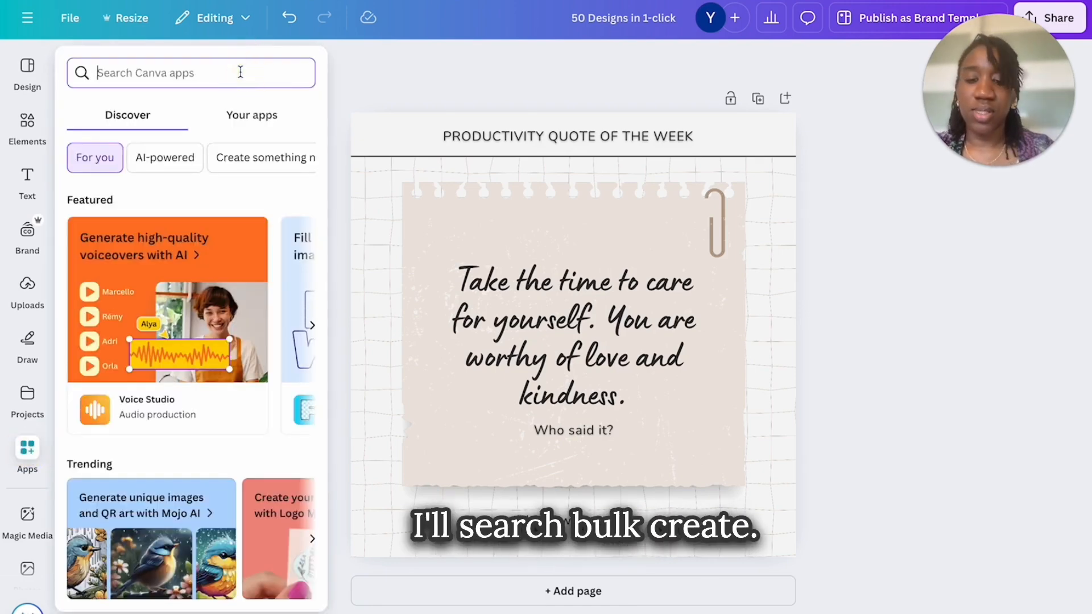
pyautogui.write('bulk crea')
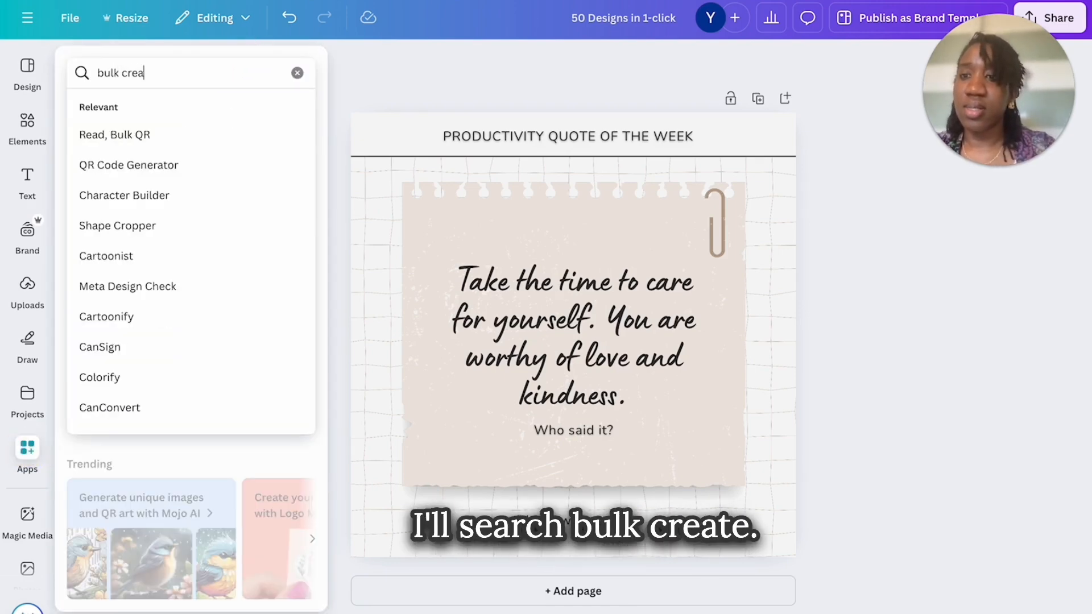
pyautogui.write('te')
pyautogui.press('Return')
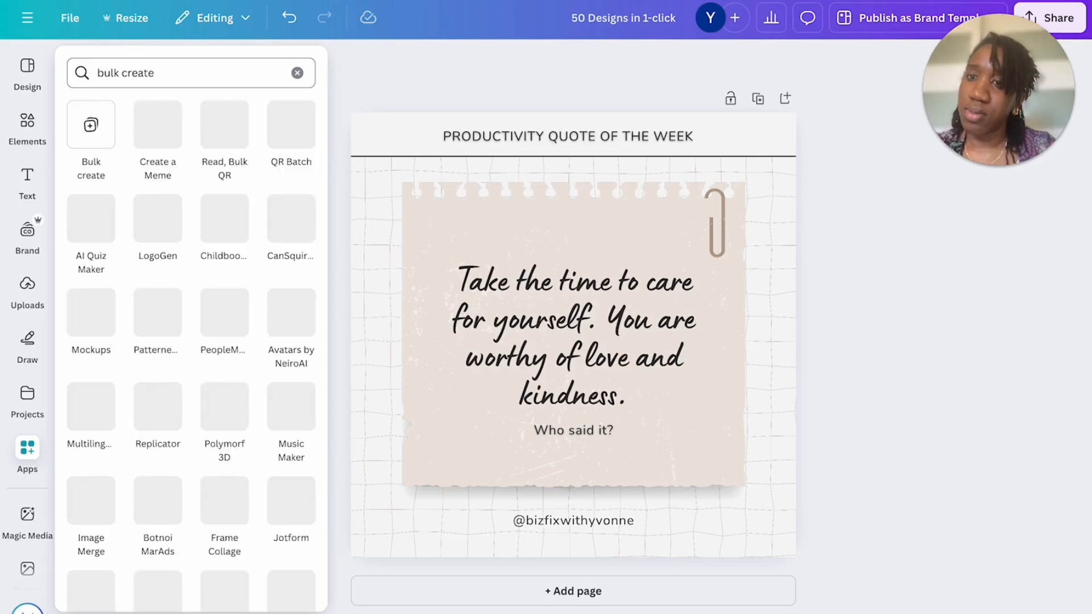
pyautogui.click(102, 125)
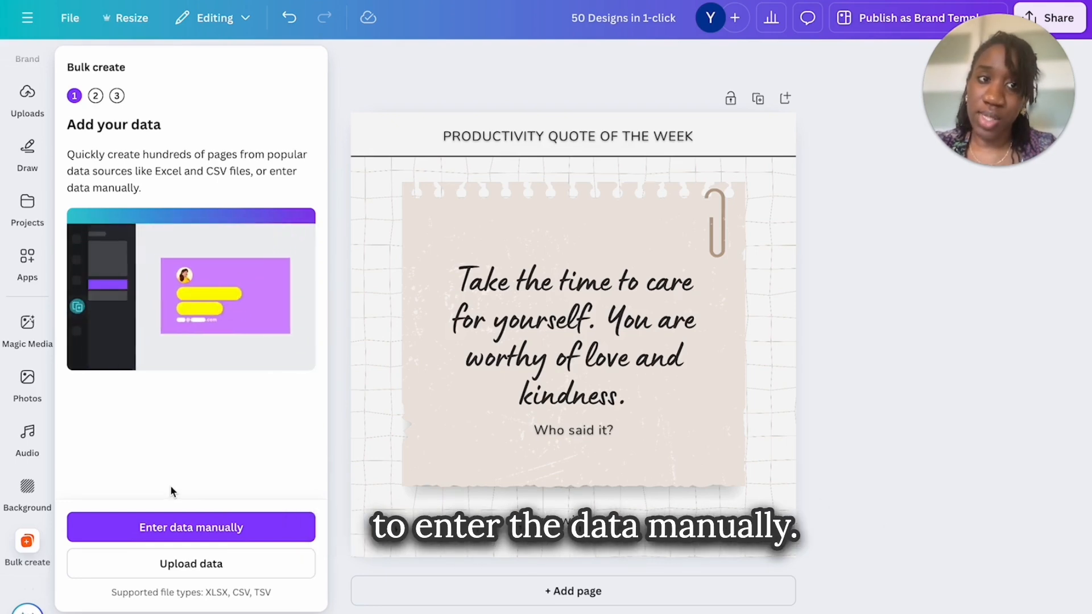
# - Start manual data entry and rename the table's Name column to Quote and its Email column to Who said it
pyautogui.click(172, 528)
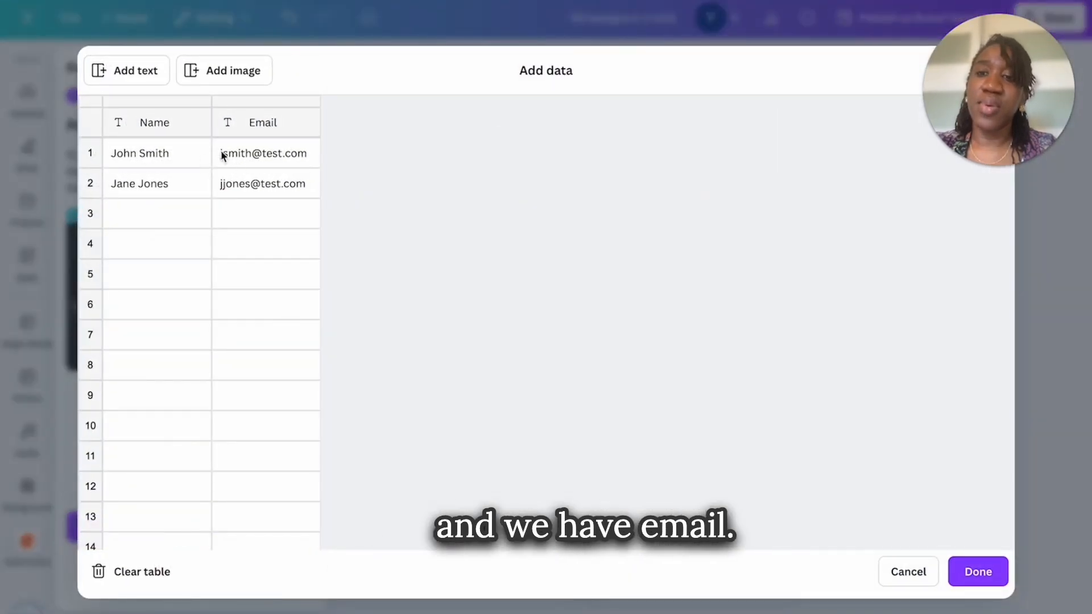
pyautogui.click(169, 126)
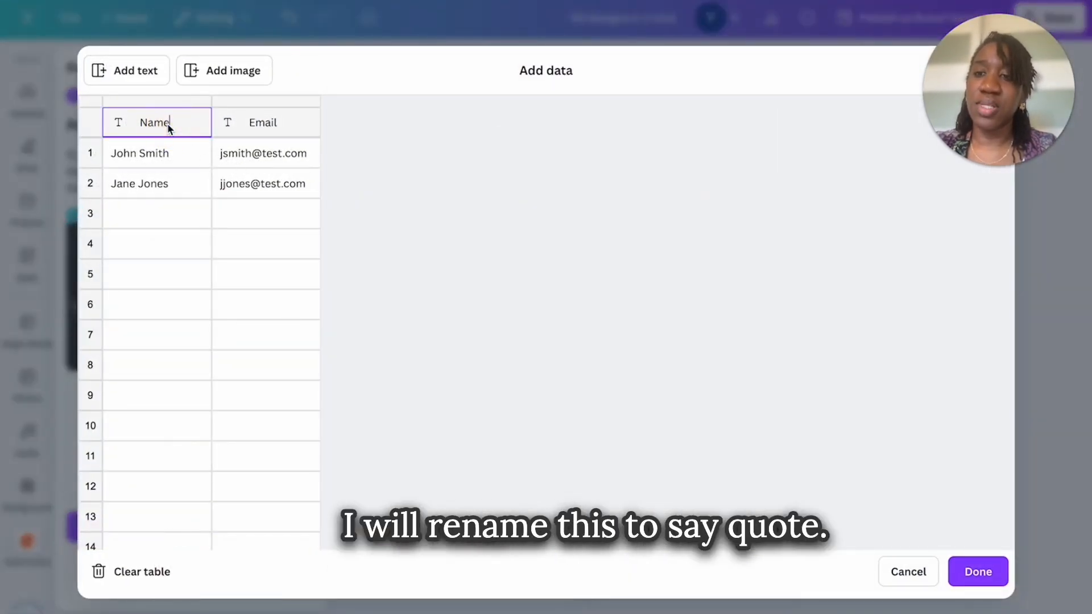
pyautogui.doubleClick(144, 123)
pyautogui.press('BackSpace')
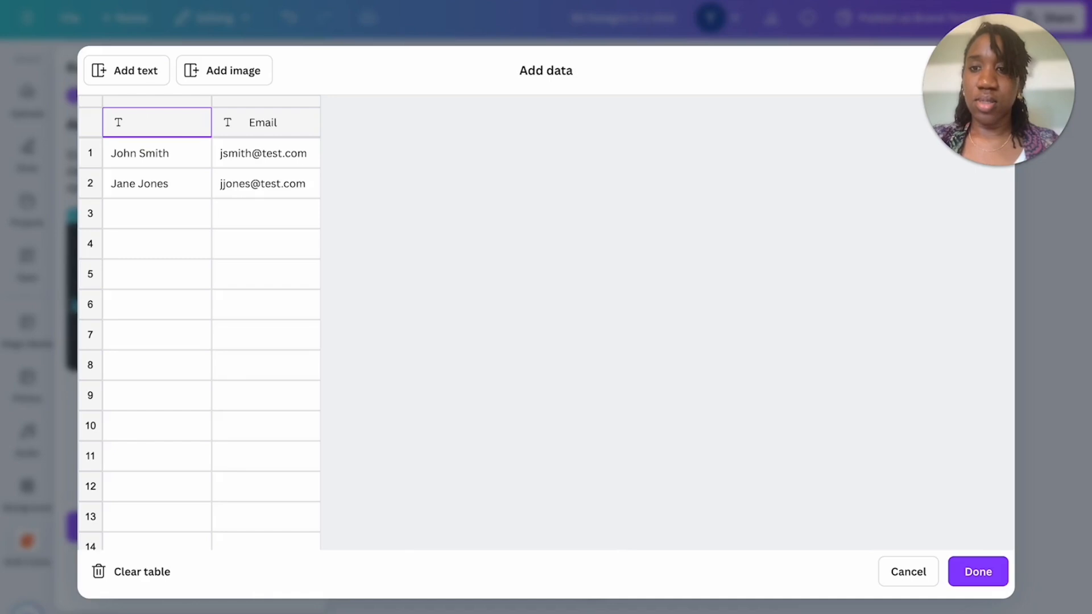
pyautogui.write('Quote')
pyautogui.click(278, 125)
pyautogui.moveTo(276, 122); pyautogui.dragTo(237, 120)
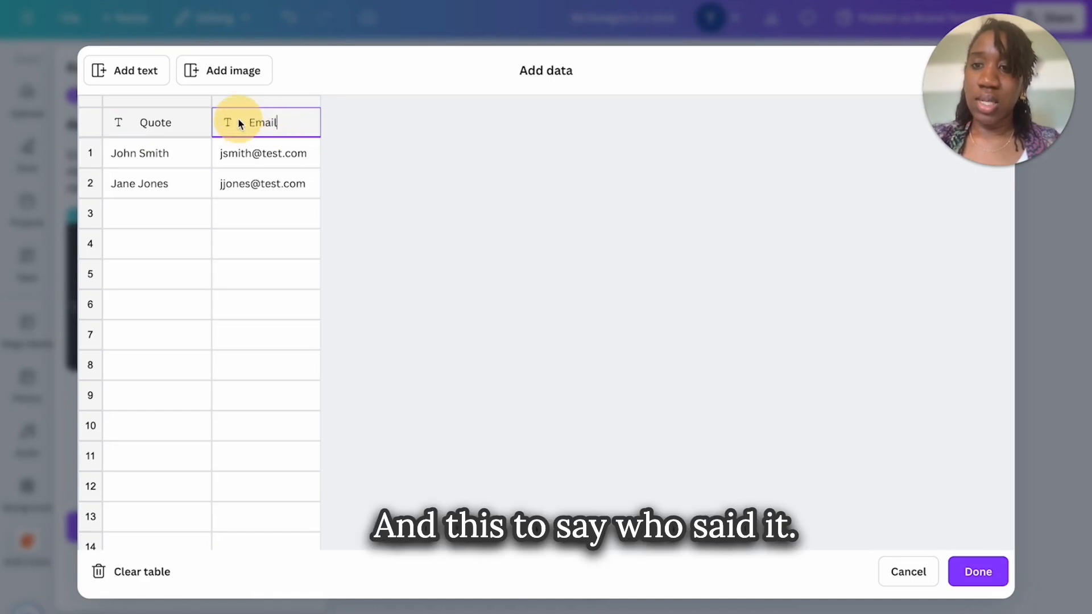
pyautogui.write('Who said it')
# - Copy the whole Quote column from the Google Sheets spreadsheet into the Quote column of Canva's data table, starting at row 1
pyautogui.click(187, 151)
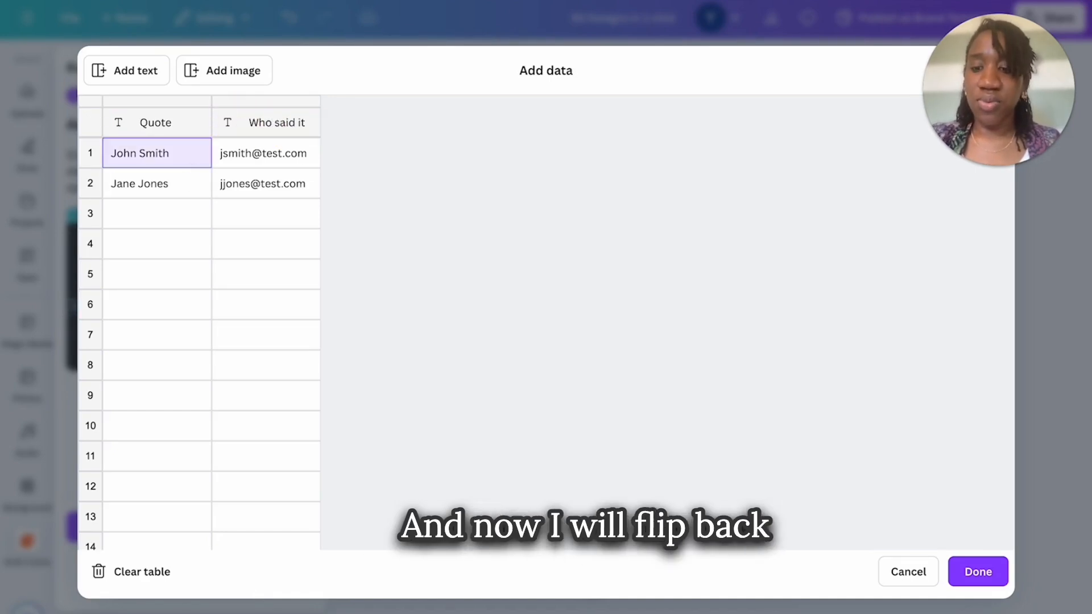
pyautogui.moveTo(369, 613)
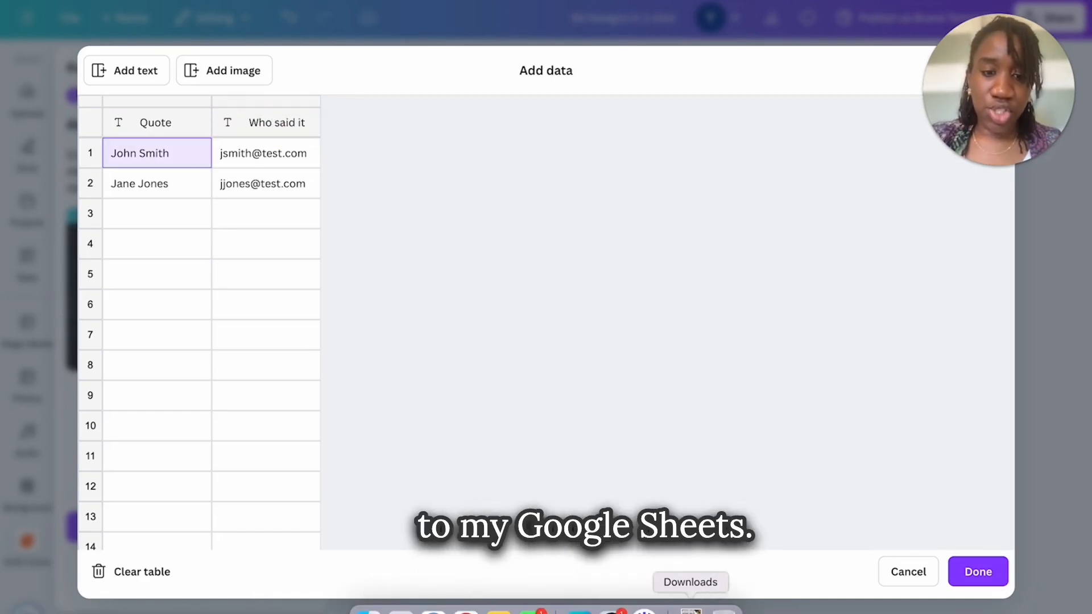
pyautogui.click(467, 612)
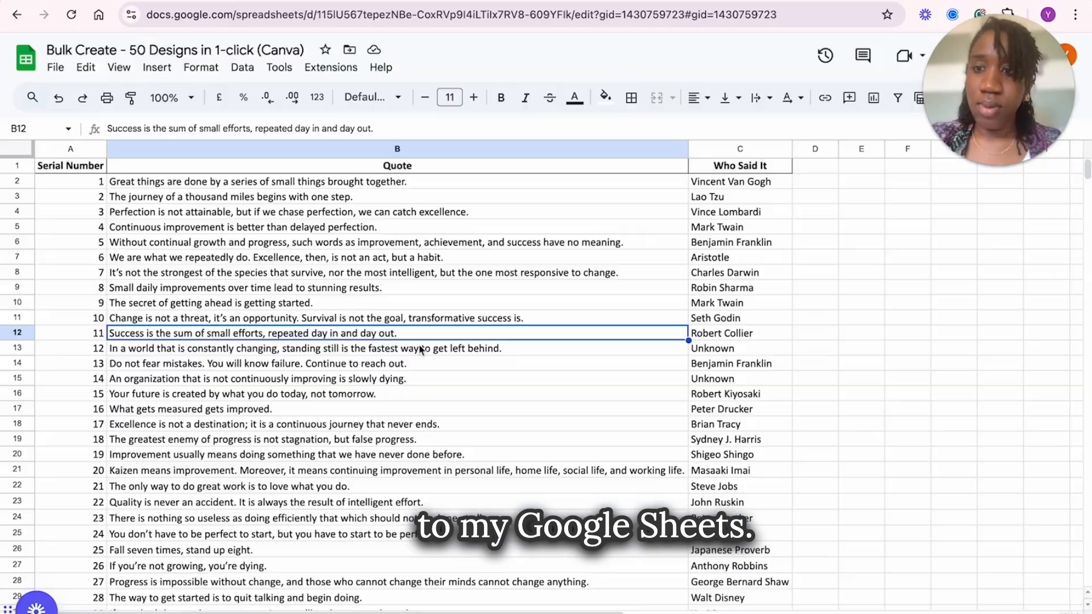
pyautogui.click(361, 149)
pyautogui.press('super+c')
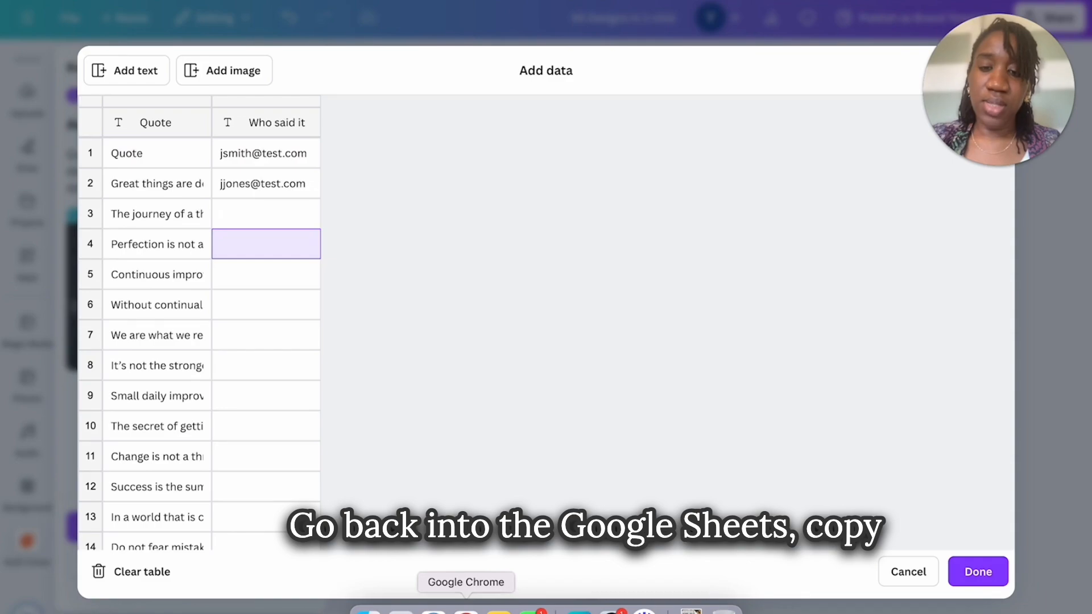
# - Copy the Who Said It column from Google Sheets into the Who said it column of Canva's data table, starting at row 1
pyautogui.click(467, 612)
pyautogui.click(754, 153)
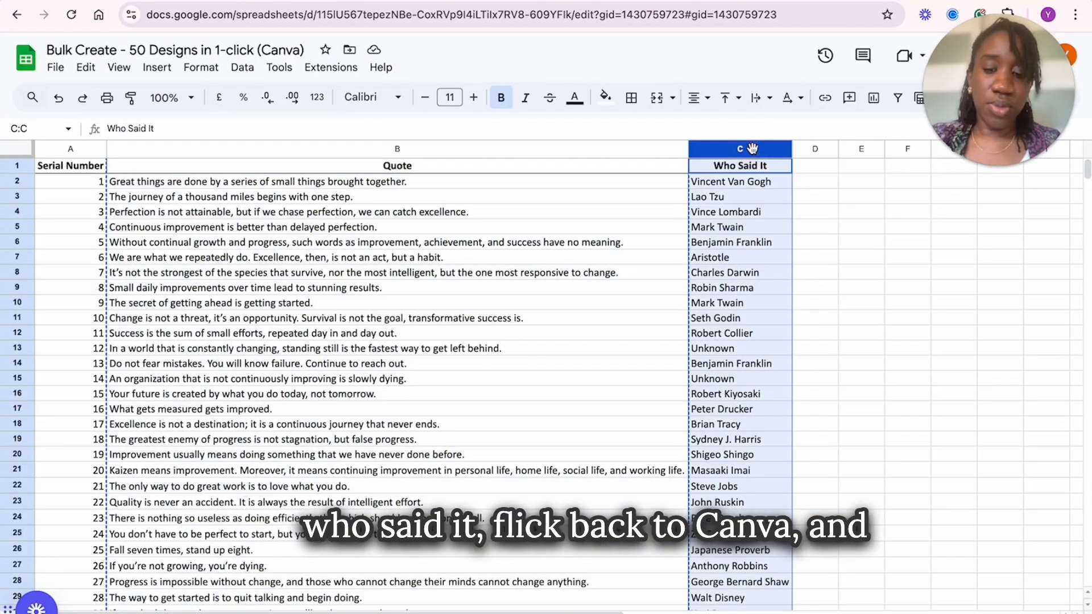
pyautogui.press('super+c')
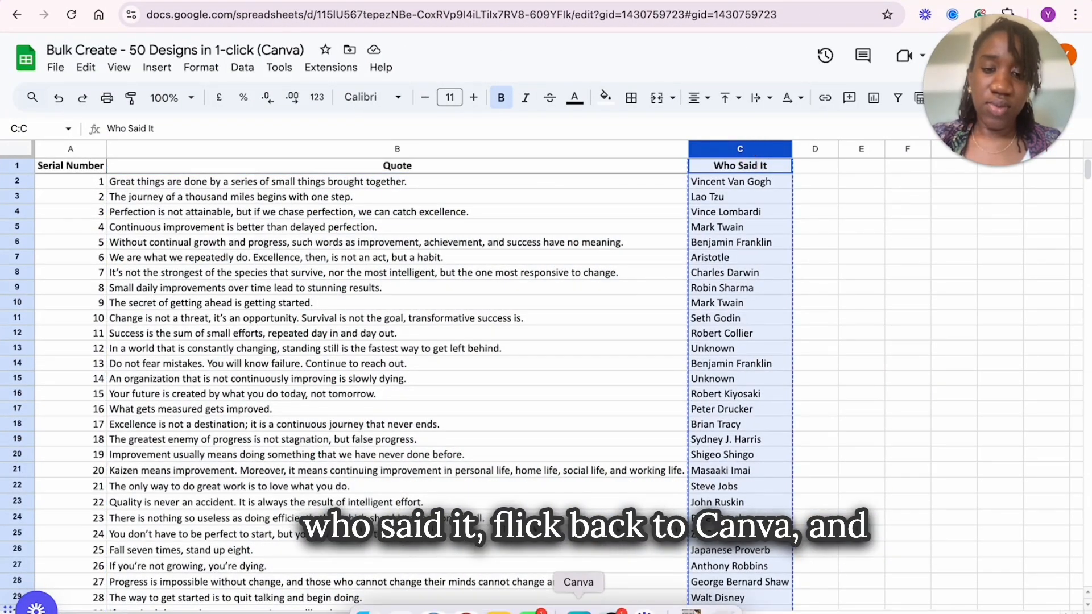
pyautogui.click(578, 610)
pyautogui.click(278, 156)
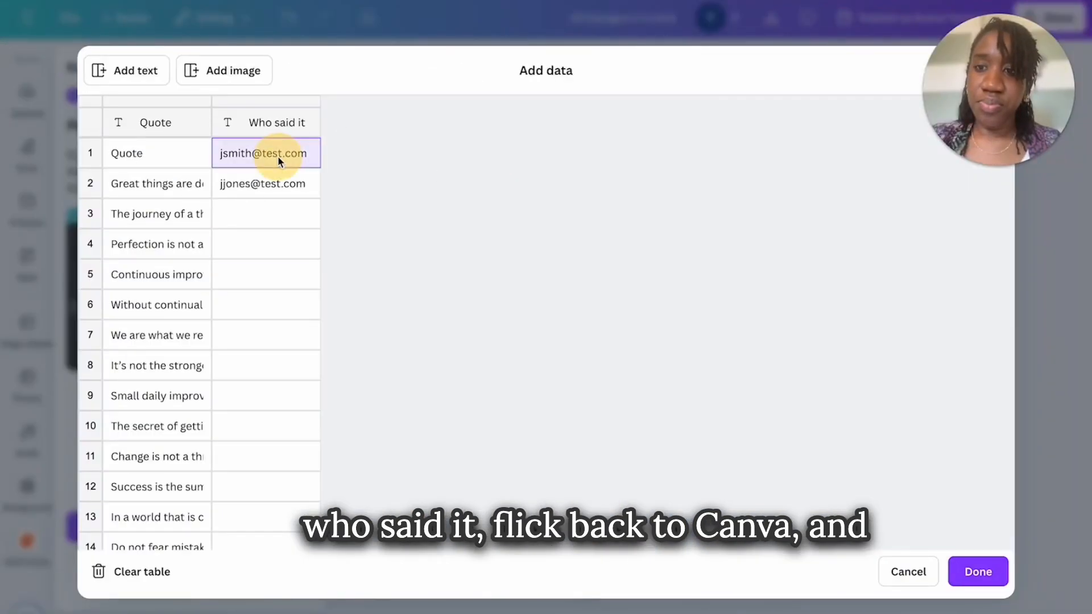
pyautogui.press('super+v')
# - Delete row 1, which holds the pasted column headings, from the data table
pyautogui.click(90, 153)
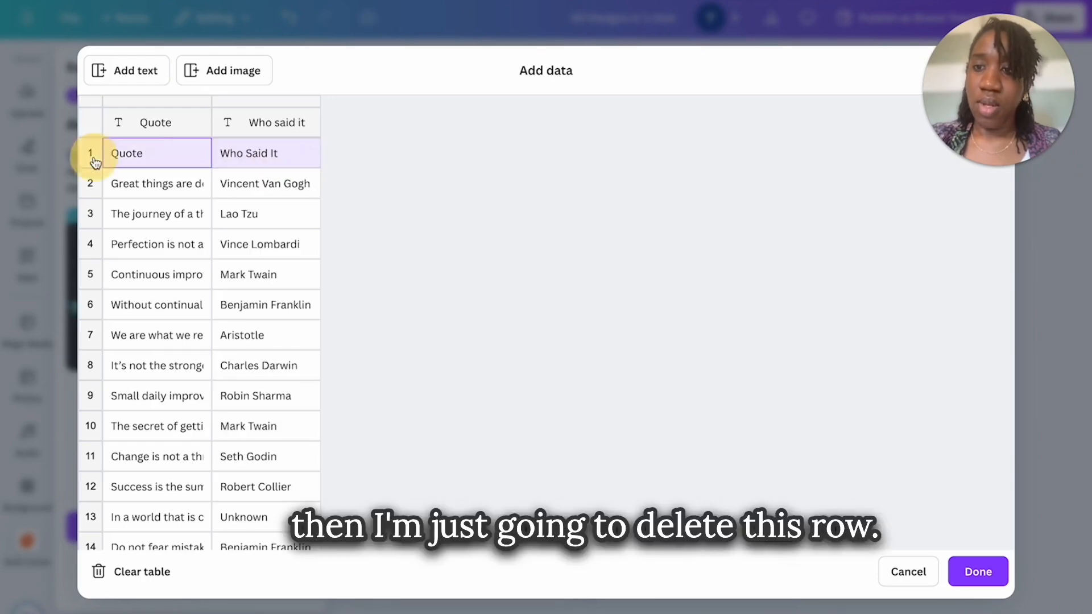
pyautogui.rightClick(93, 156)
pyautogui.click(150, 324)
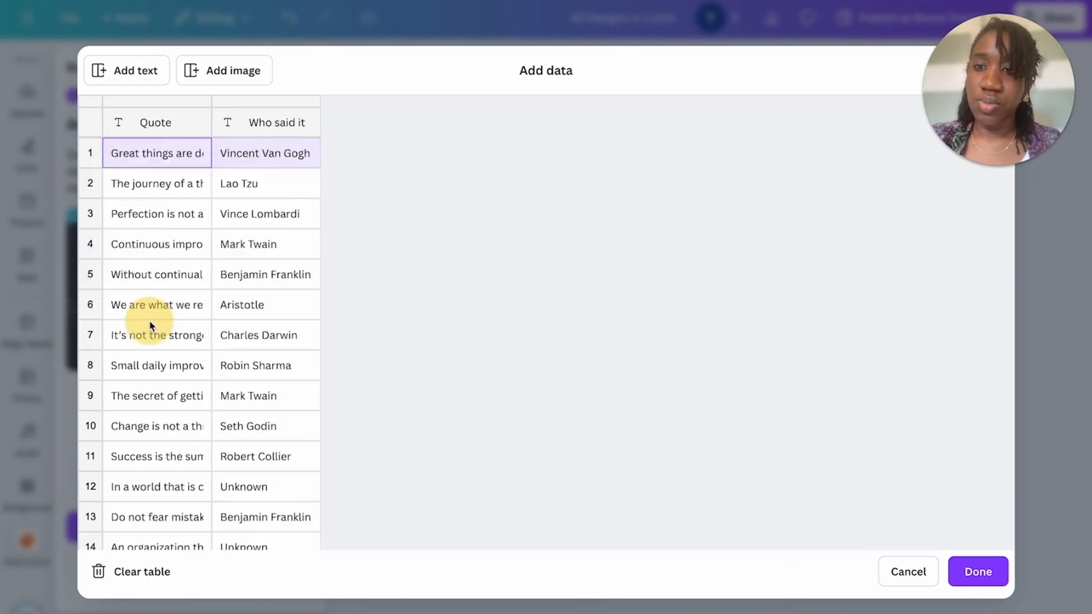
# - Check that the data table is filled through row 50 and finish adding the data
pyautogui.scroll(-20, 236, 278)
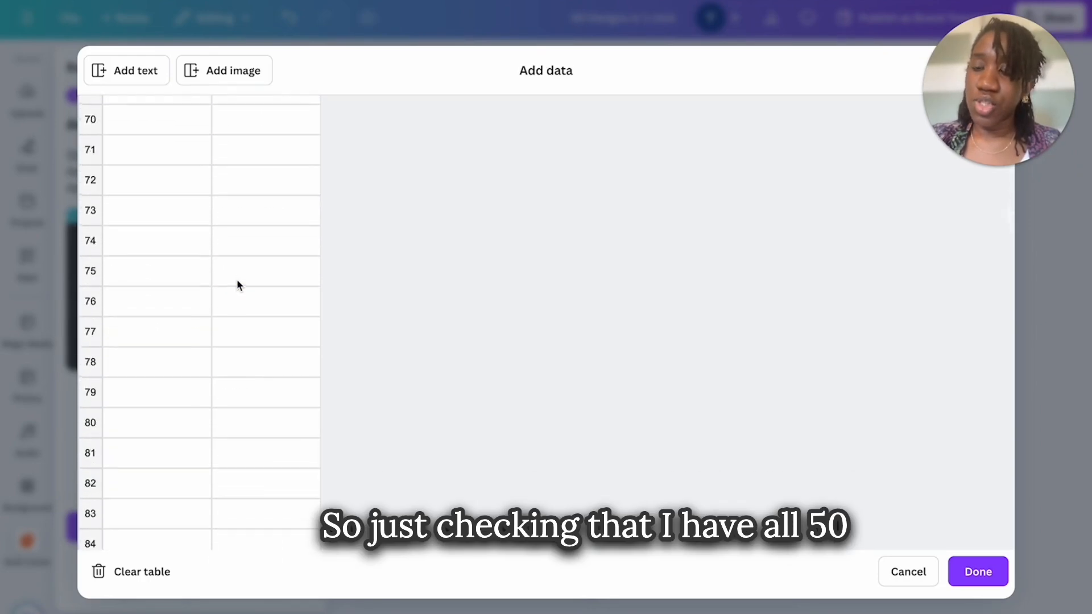
pyautogui.scroll(12, 236, 279)
pyautogui.scroll(3, 237, 279)
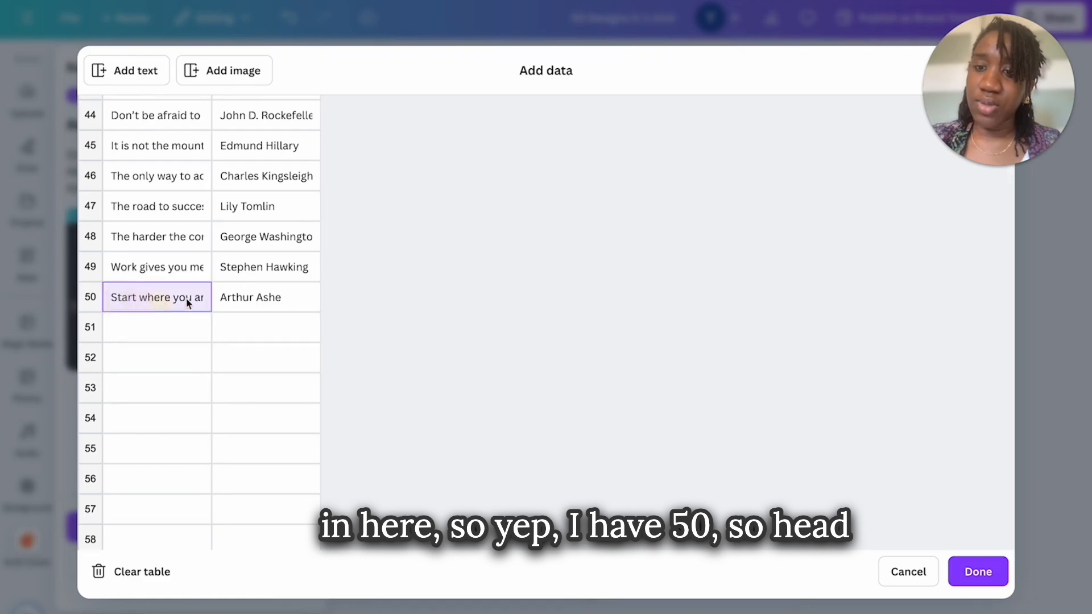
pyautogui.click(227, 299)
pyautogui.scroll(20, 239, 295)
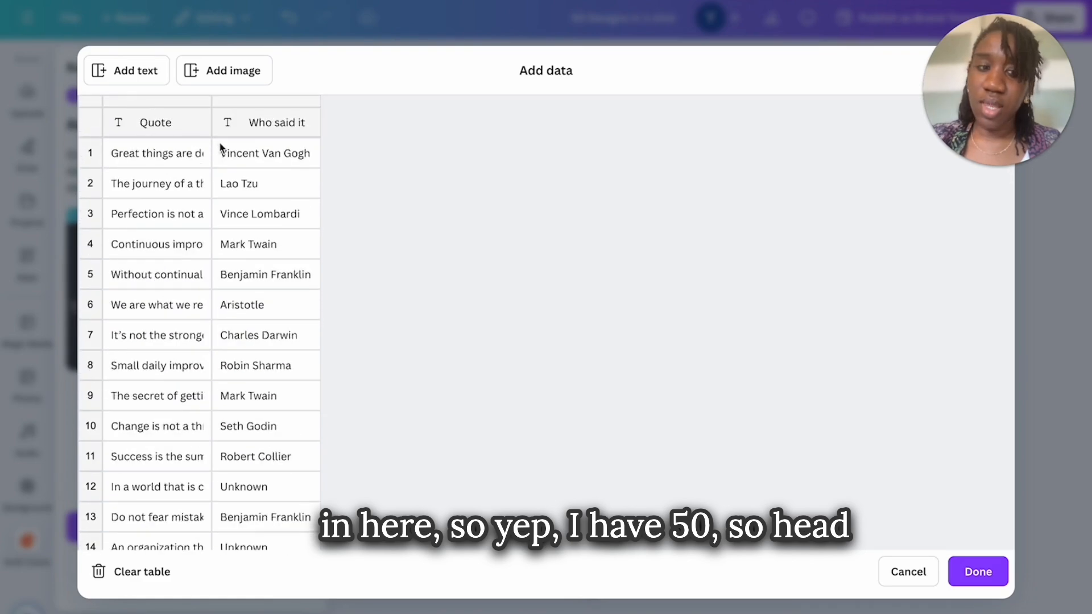
pyautogui.click(978, 572)
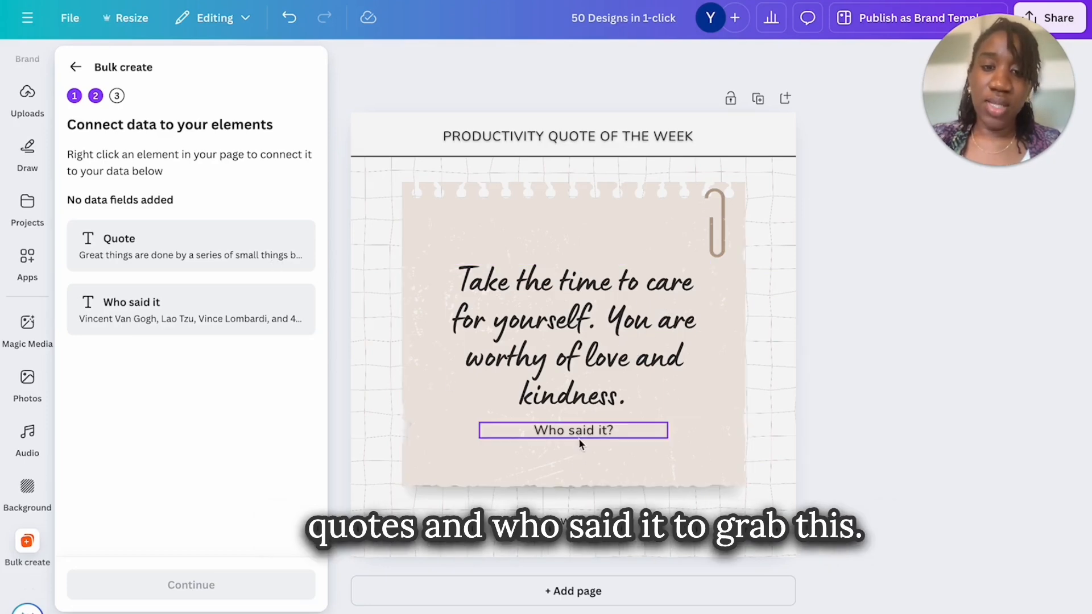
# - Connect the large handwritten quote text on the design to the Quote data field
pyautogui.rightClick(626, 341)
pyautogui.moveTo(628, 343)
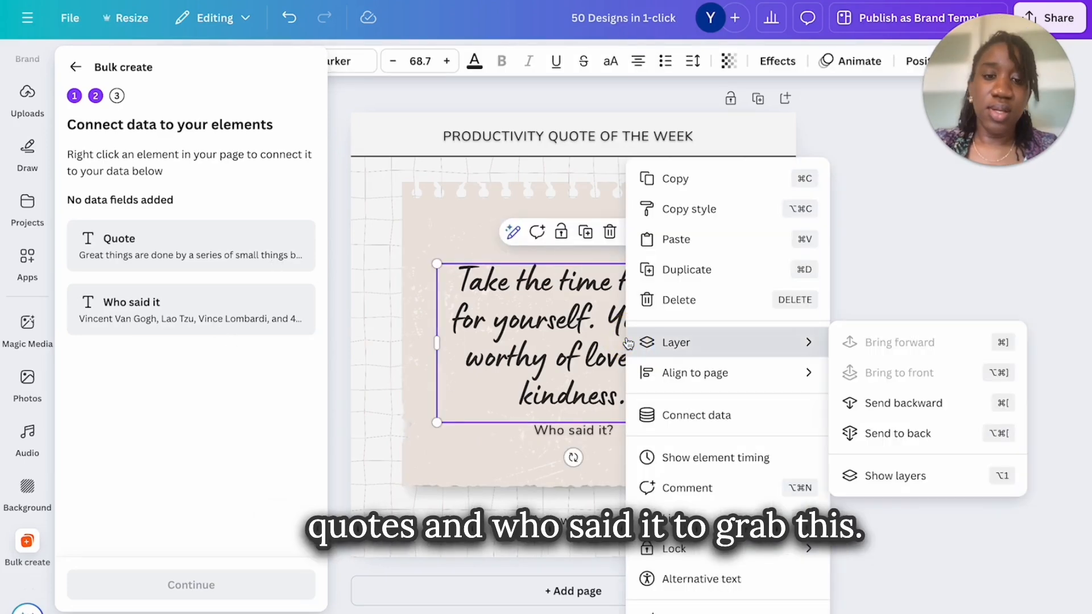
pyautogui.click(665, 415)
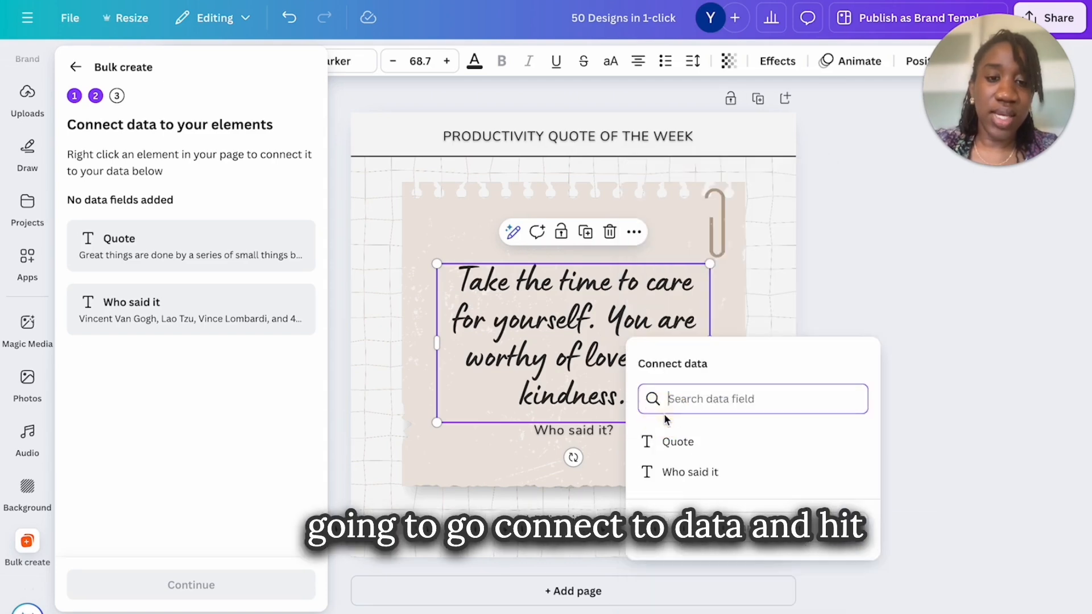
pyautogui.click(676, 441)
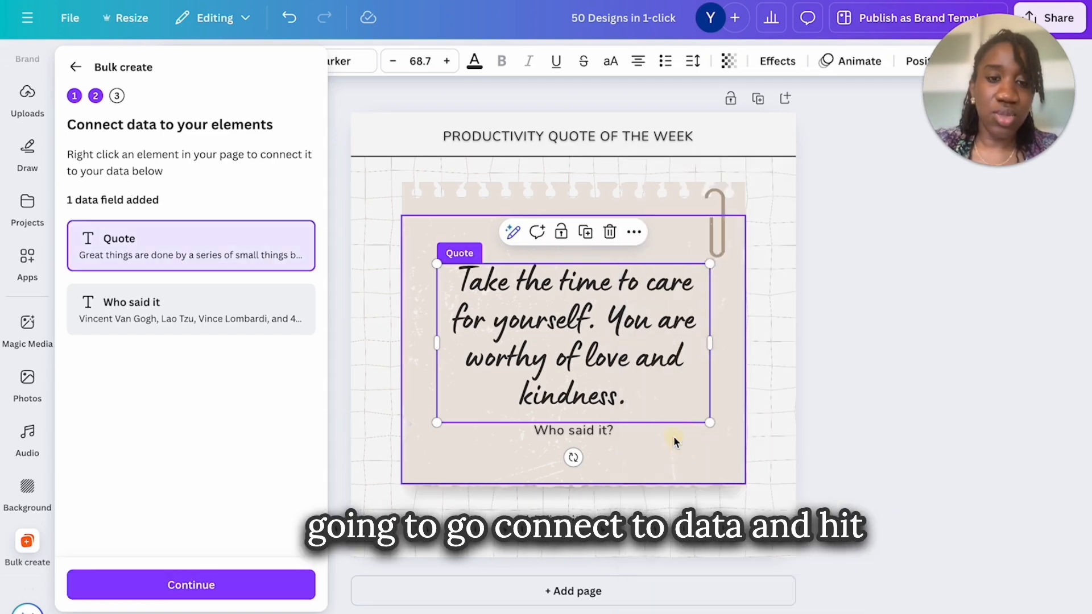
# - Connect the "Who said it?" text below the quote to the Who said it data field
pyautogui.click(608, 437)
pyautogui.rightClick(607, 438)
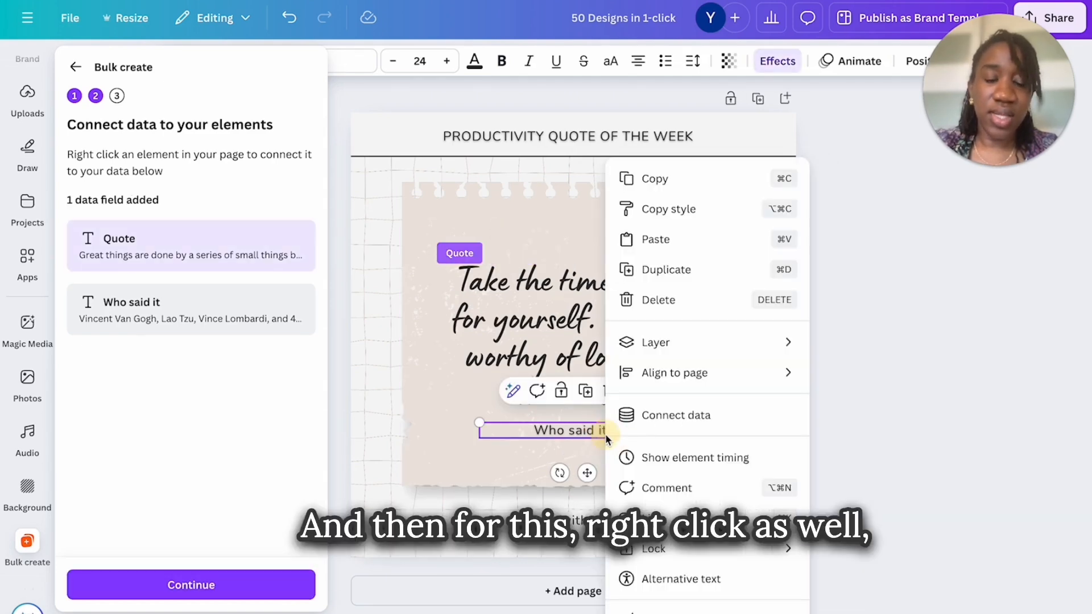
pyautogui.click(643, 417)
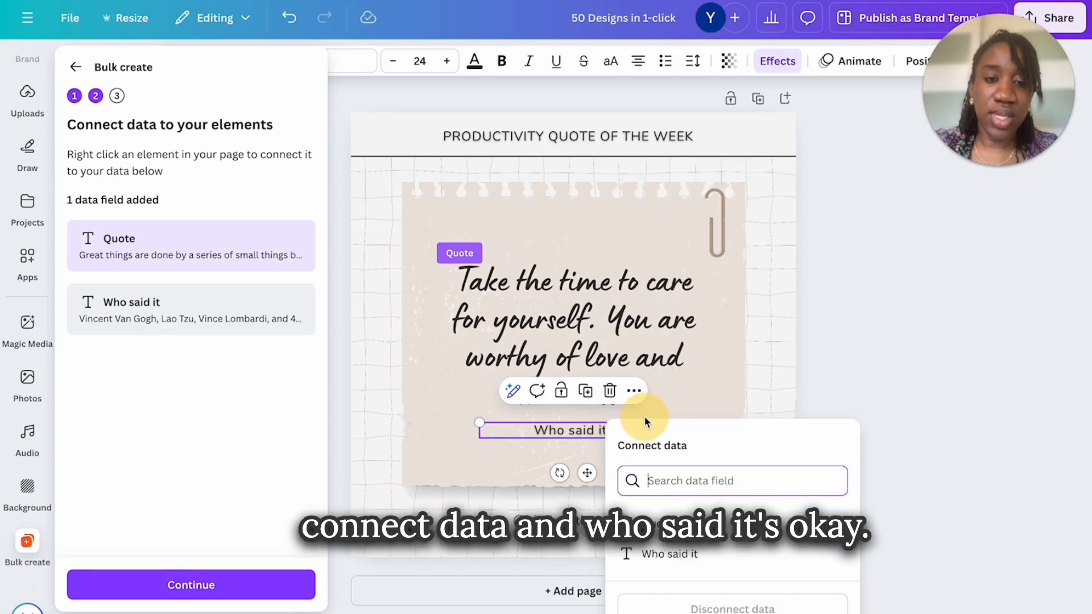
pyautogui.click(667, 554)
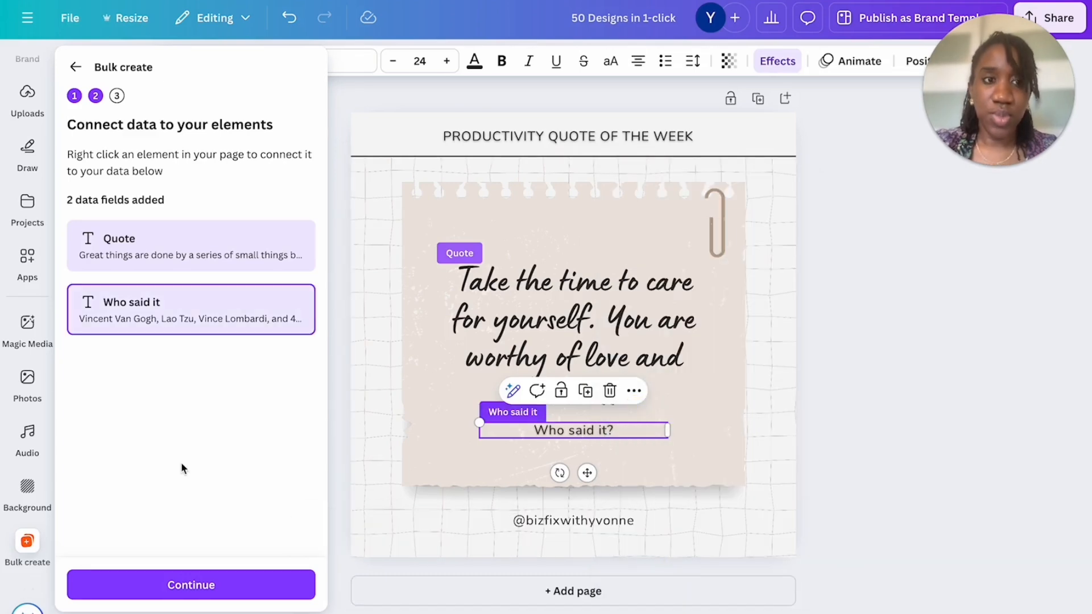
# - Continue to applying the data, check the row list with all rows selected, and generate the 50 designs
pyautogui.click(142, 583)
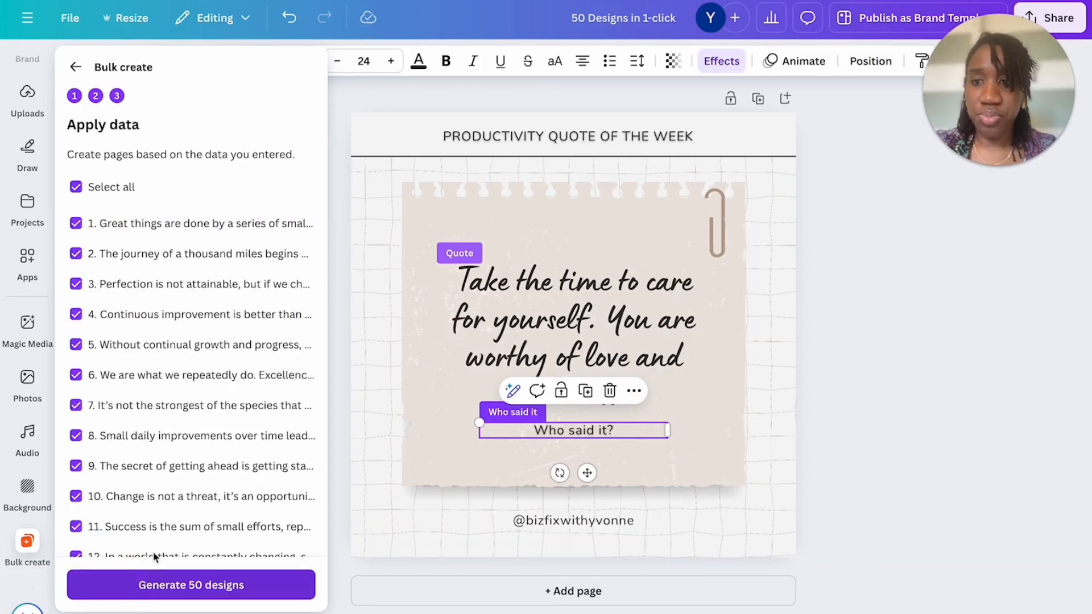
pyautogui.scroll(-1, 180, 430)
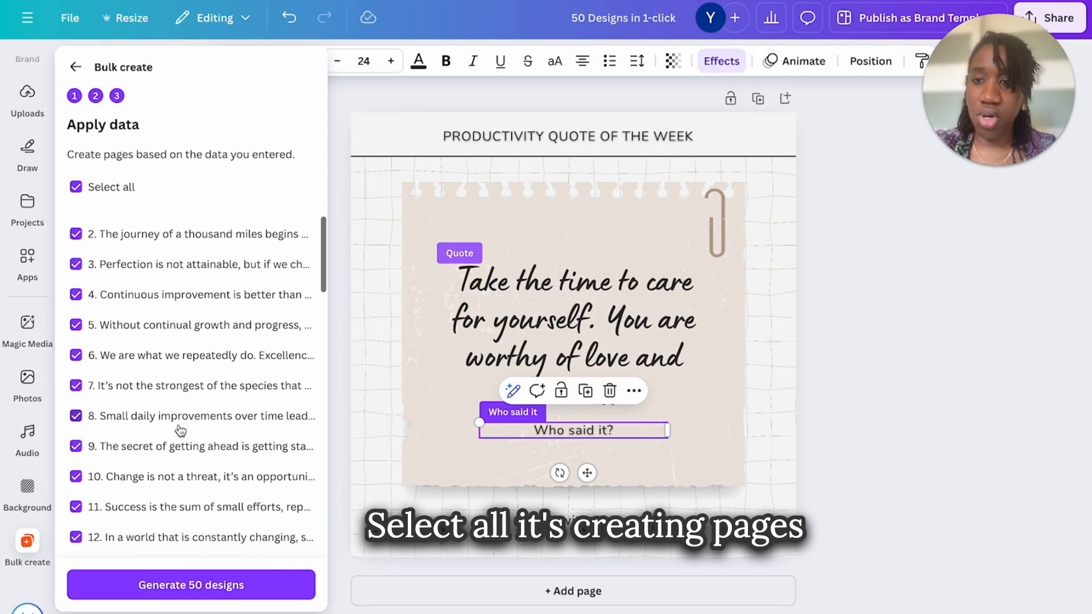
pyautogui.scroll(1, 180, 430)
pyautogui.scroll(-15, 180, 431)
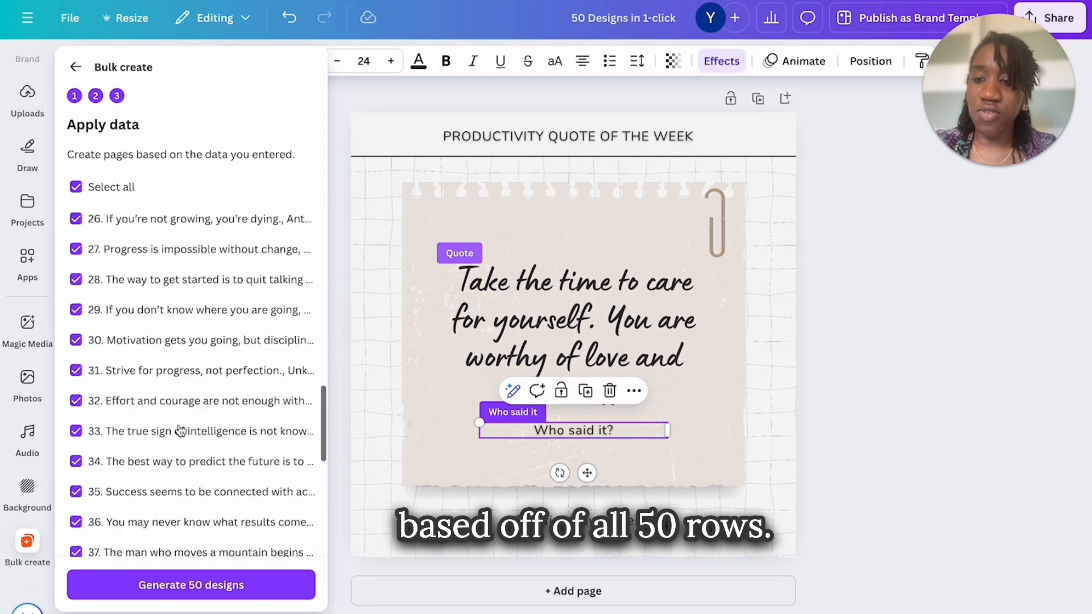
pyautogui.scroll(15, 179, 424)
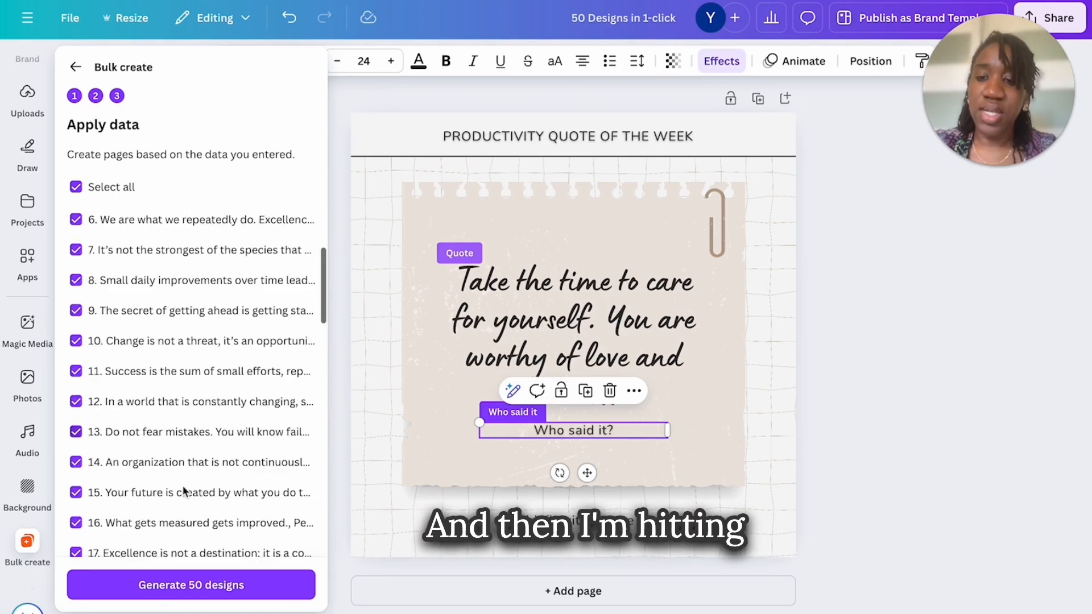
pyautogui.click(157, 593)
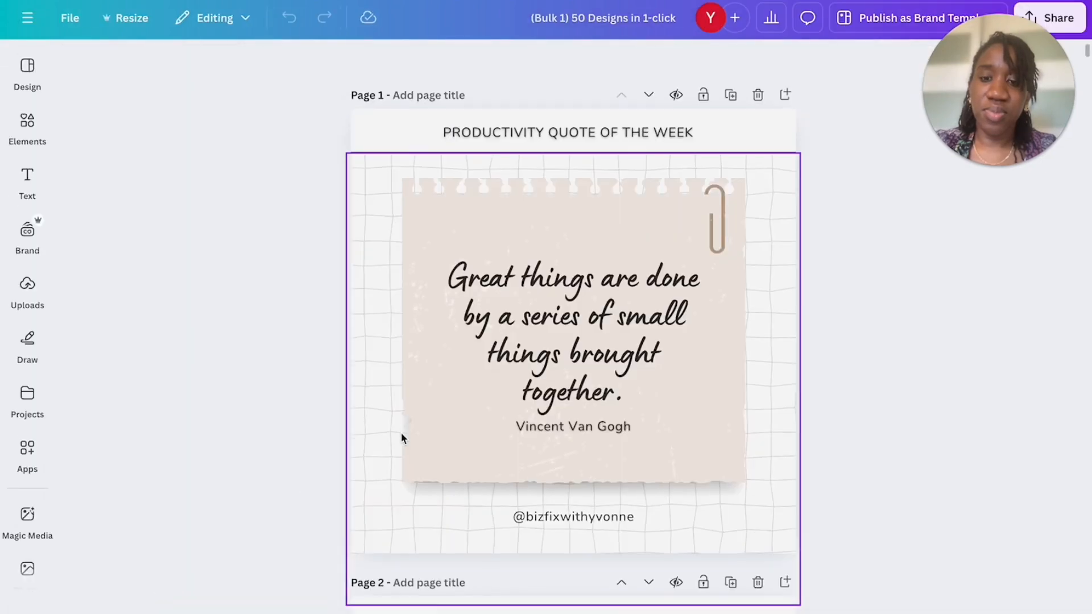
# - On page 10, move the "Change is not a threat" quote text up so it clears the author's name
pyautogui.scroll(-20, 401, 438)
pyautogui.scroll(-20, 401, 438)
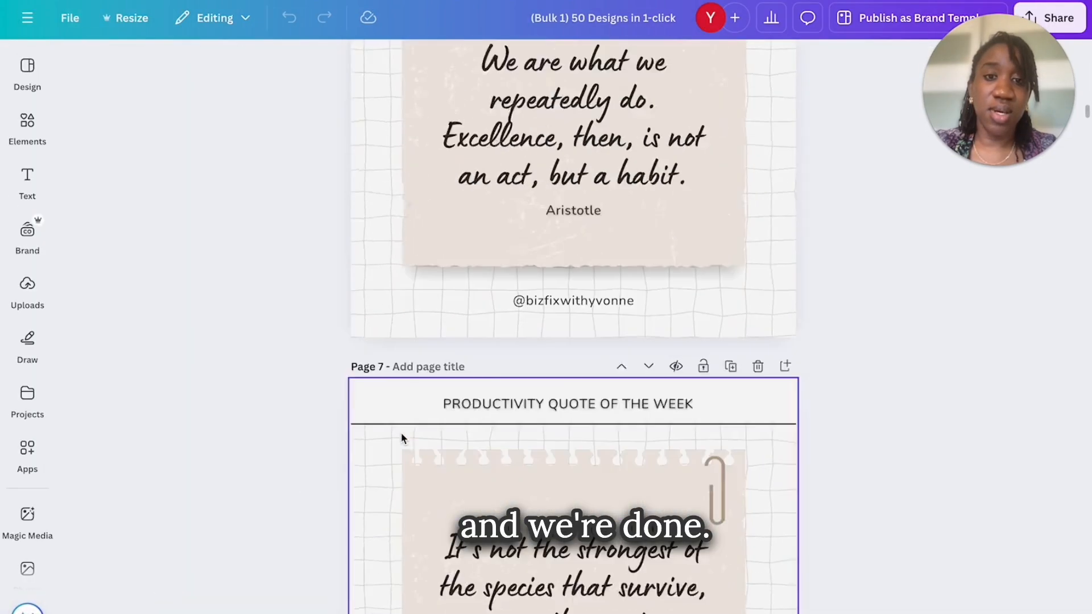
pyautogui.scroll(3, 401, 438)
pyautogui.scroll(-6, 401, 439)
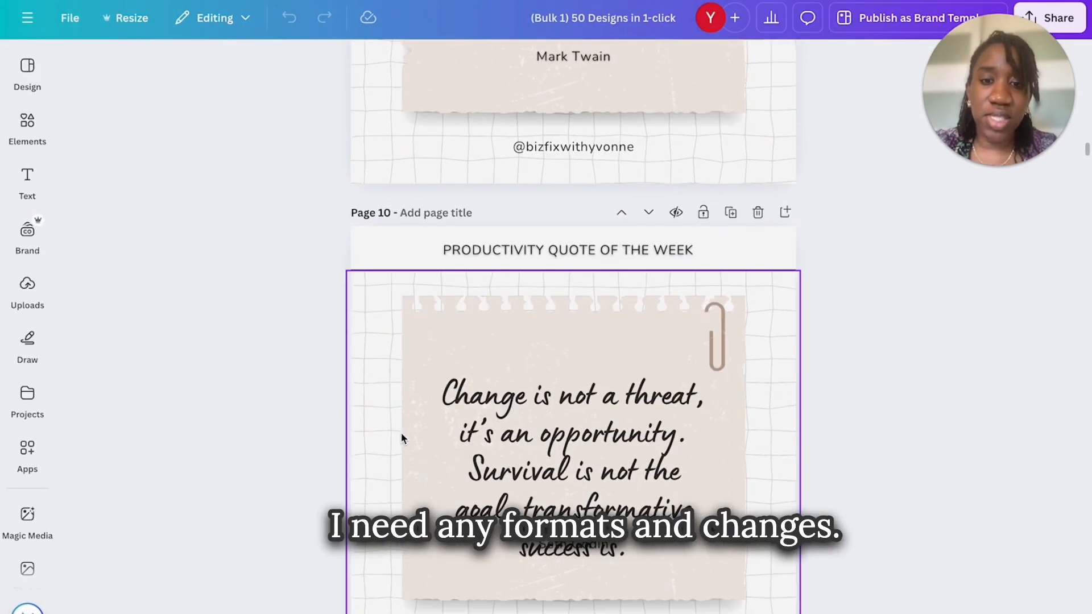
pyautogui.click(616, 321)
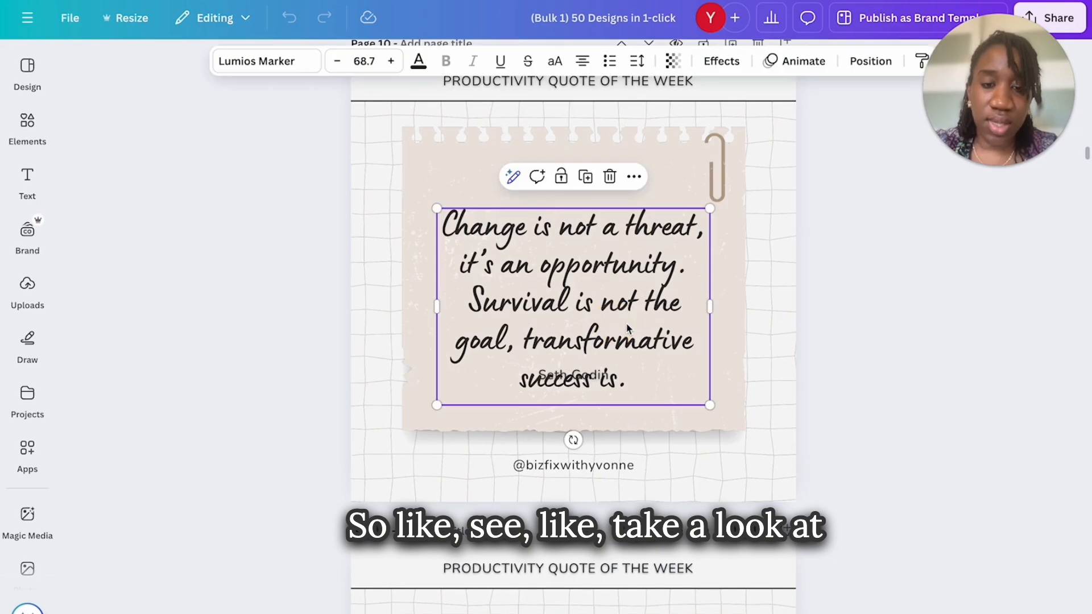
pyautogui.moveTo(614, 321); pyautogui.dragTo(609, 283)
pyautogui.click(602, 376)
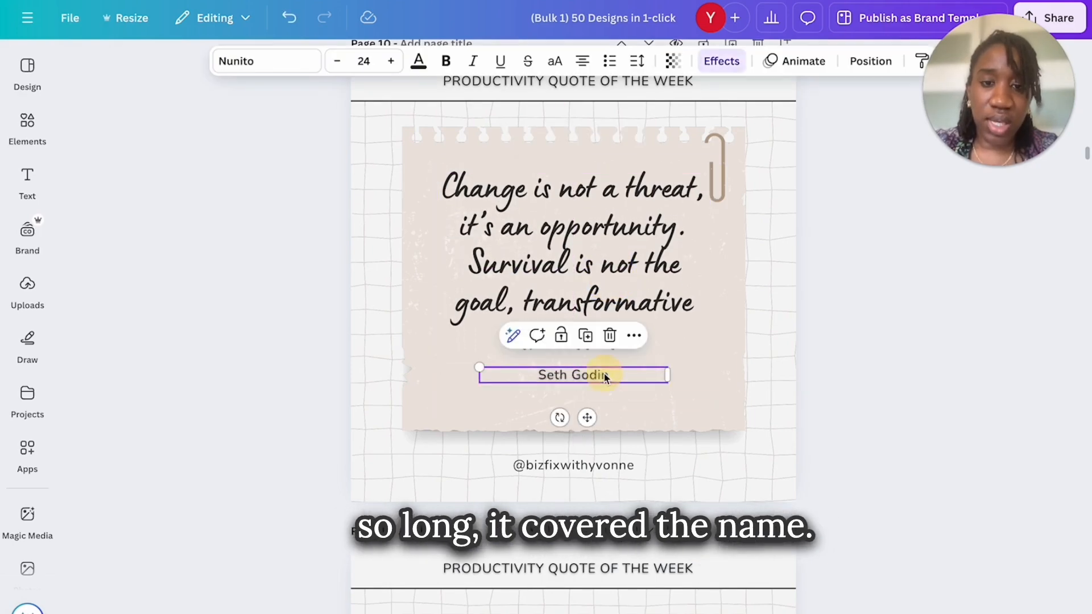
pyautogui.moveTo(602, 375)
pyautogui.mouseDown()
pyautogui.moveTo(604, 386)
pyautogui.moveTo(599, 376)
pyautogui.mouseUp()
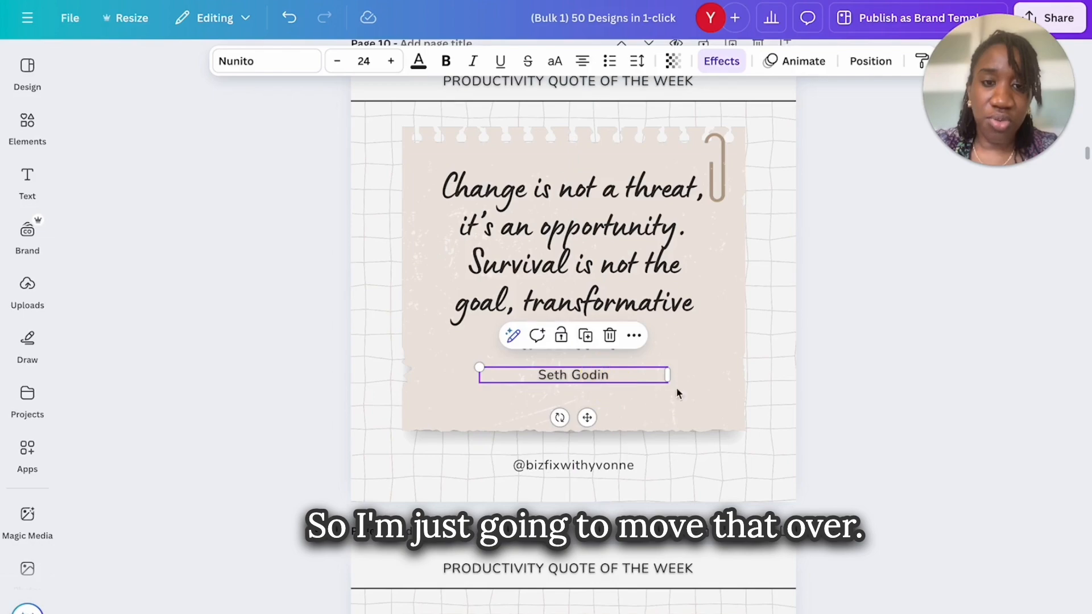
# - Move the "In a world that is constantly changing" quote on page 12 up, above the "Unknown" author line
pyautogui.scroll(-5, 753, 455)
pyautogui.scroll(-5, 753, 456)
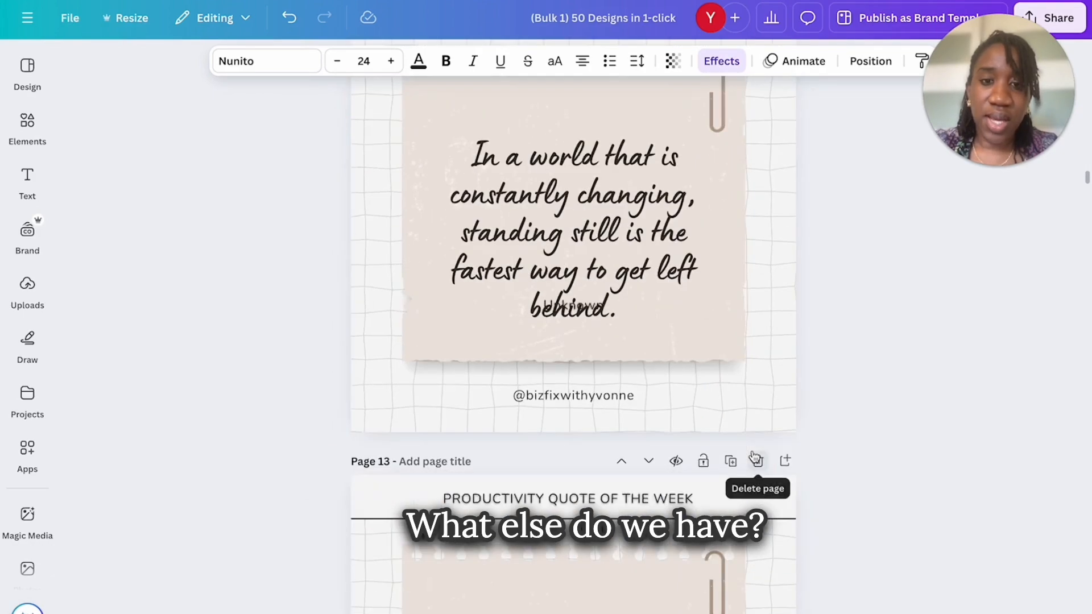
pyautogui.moveTo(573, 223); pyautogui.dragTo(574, 186)
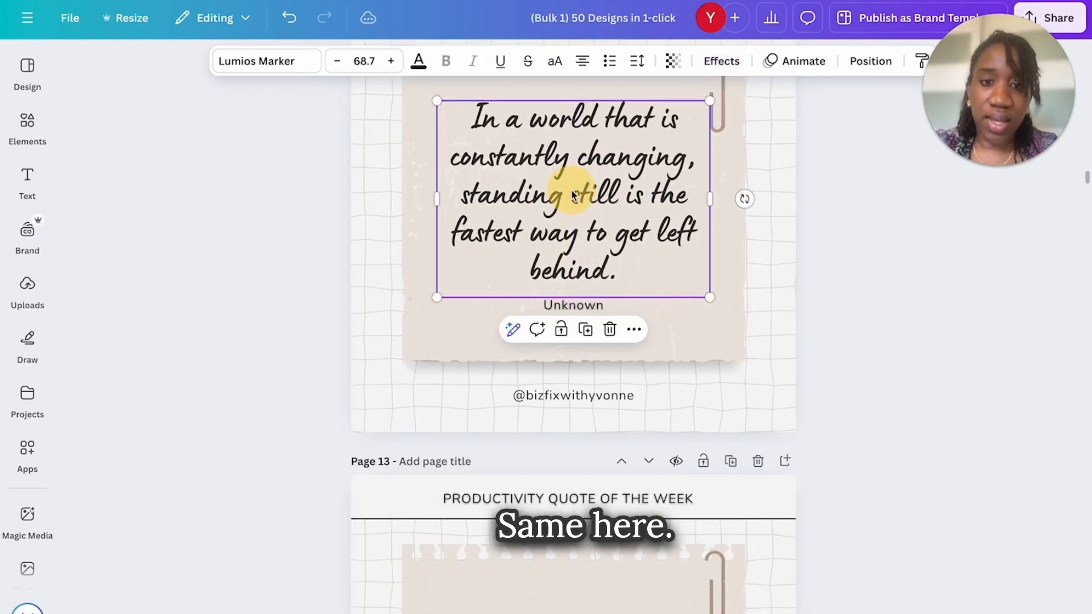
# - Open page 16 from the grid view and move the "What gets measured gets improved" quote slightly down to center it
pyautogui.click(1012, 611)
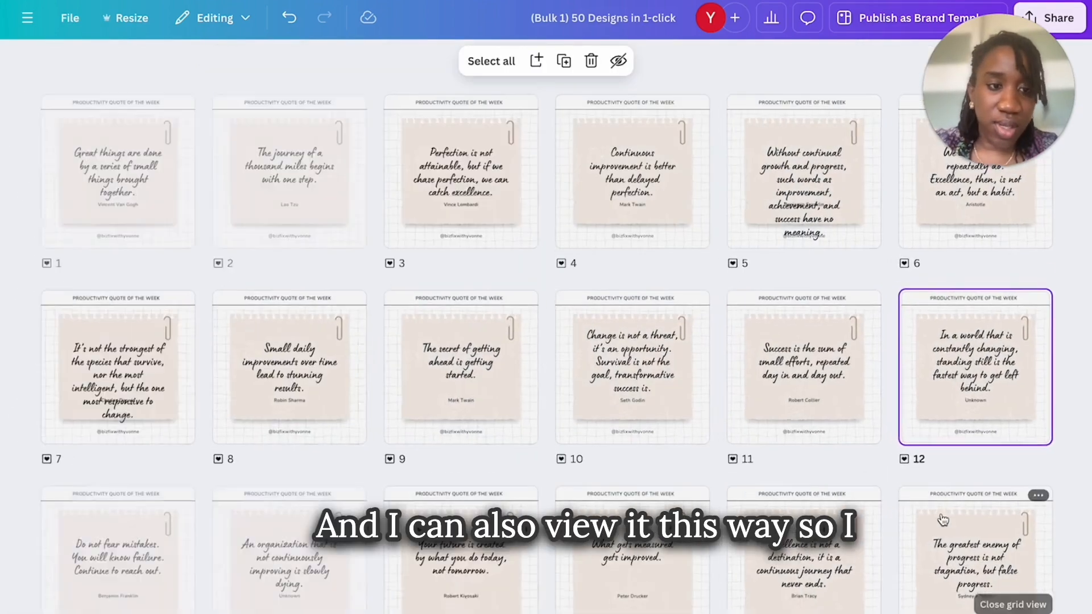
pyautogui.scroll(-3, 814, 471)
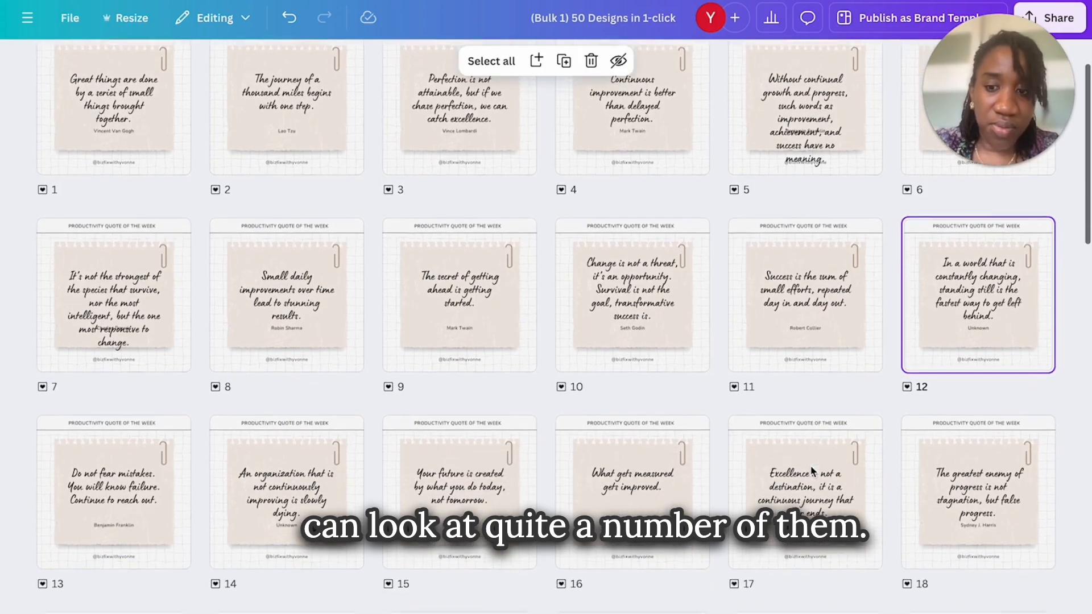
pyautogui.scroll(-3, 813, 471)
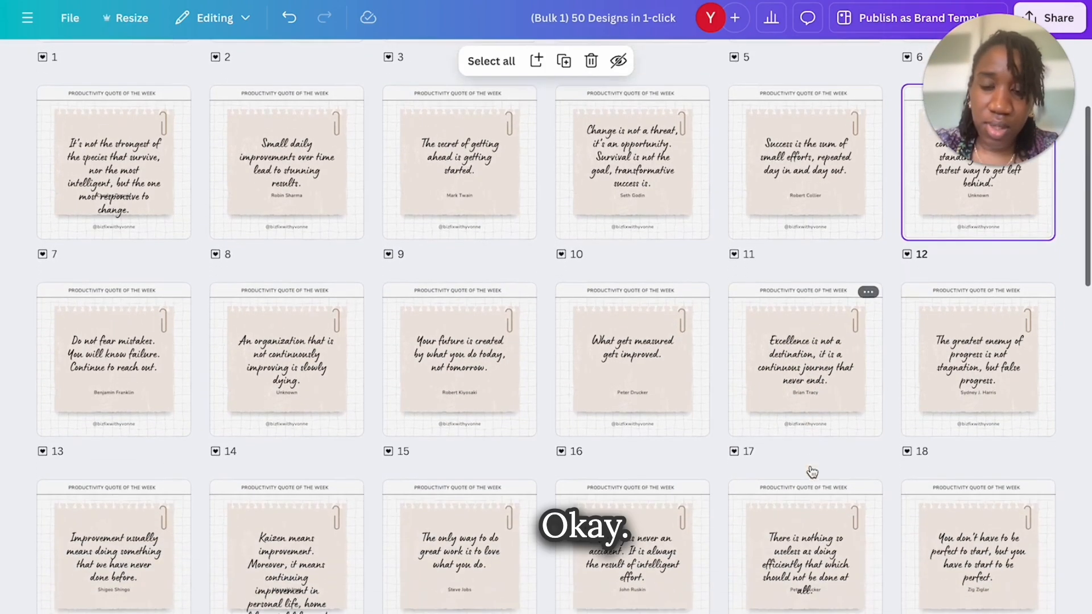
pyautogui.doubleClick(624, 357)
pyautogui.click(597, 285)
pyautogui.moveTo(597, 285); pyautogui.dragTo(598, 312)
# - Open page 18 from the grid view and move "The greatest enemy of progress" quote slightly up from the author's name
pyautogui.click(1008, 611)
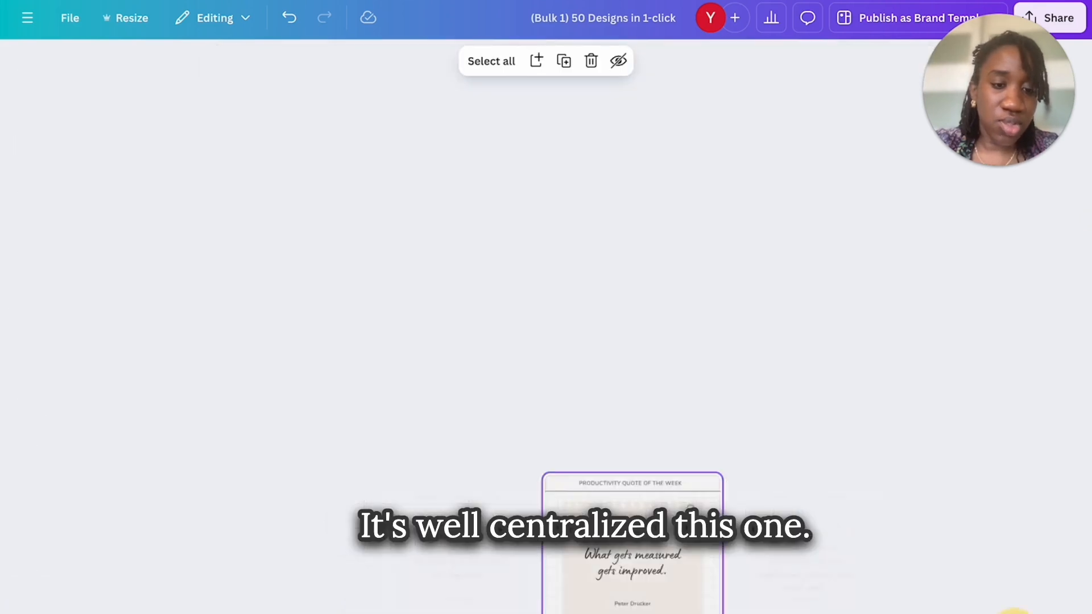
pyautogui.scroll(-4, 906, 516)
pyautogui.doubleClick(965, 275)
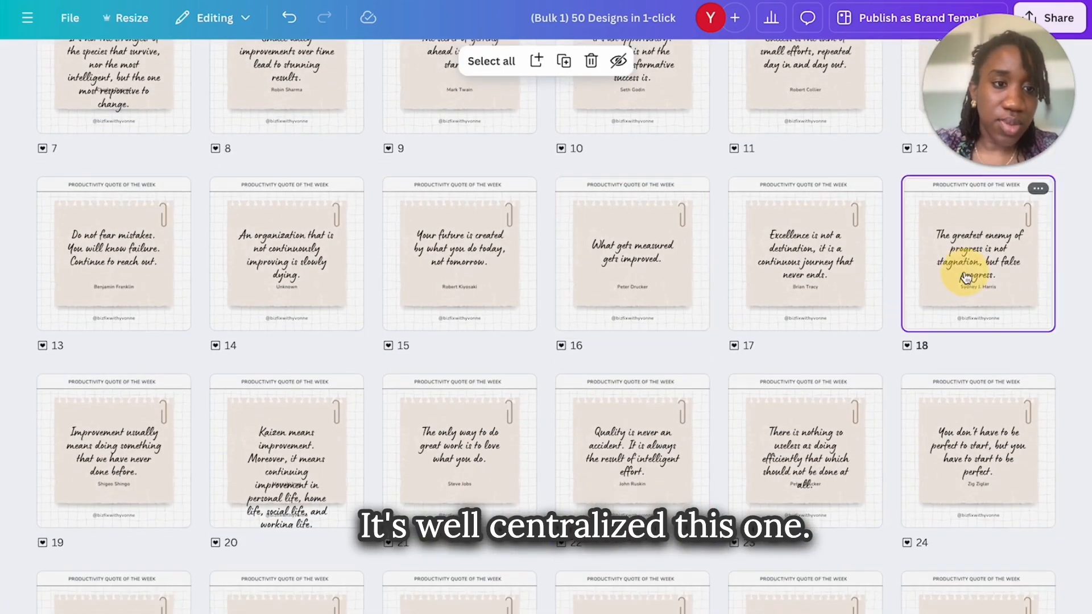
pyautogui.click(639, 338)
pyautogui.moveTo(637, 337); pyautogui.dragTo(638, 322)
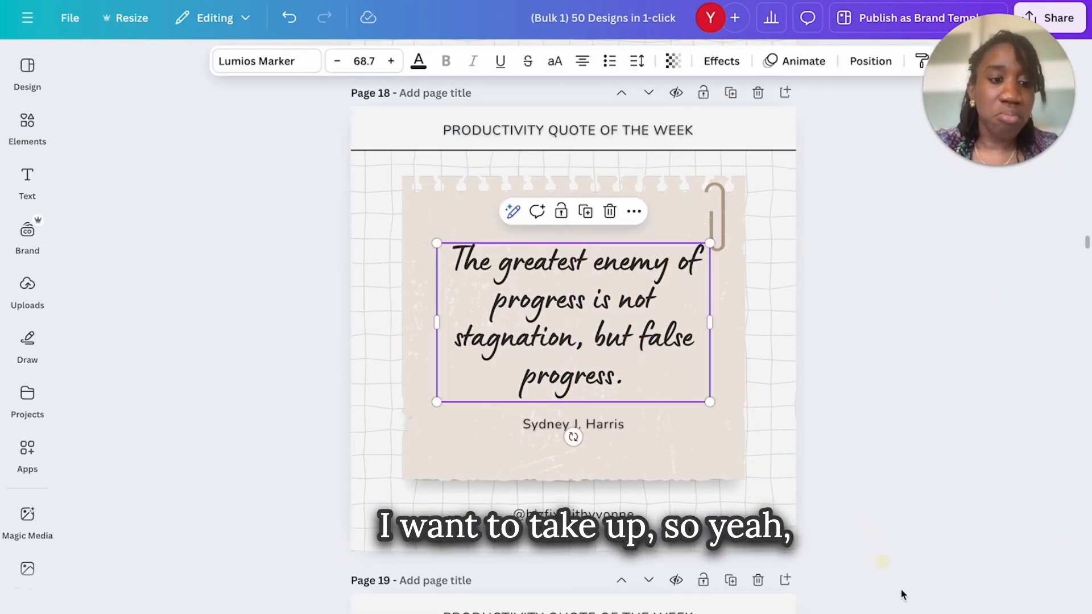
# - Open page 27 from the grid view and separate the overlapping texts, moving the quote up and the author's name down
pyautogui.click(1012, 610)
pyautogui.scroll(-10, 450, 324)
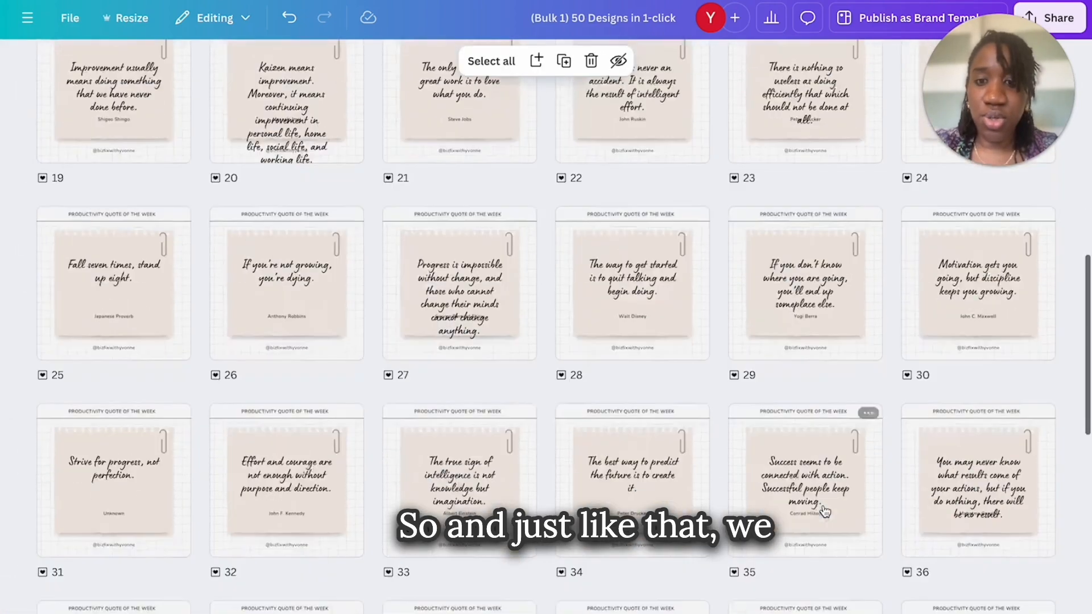
pyautogui.doubleClick(449, 326)
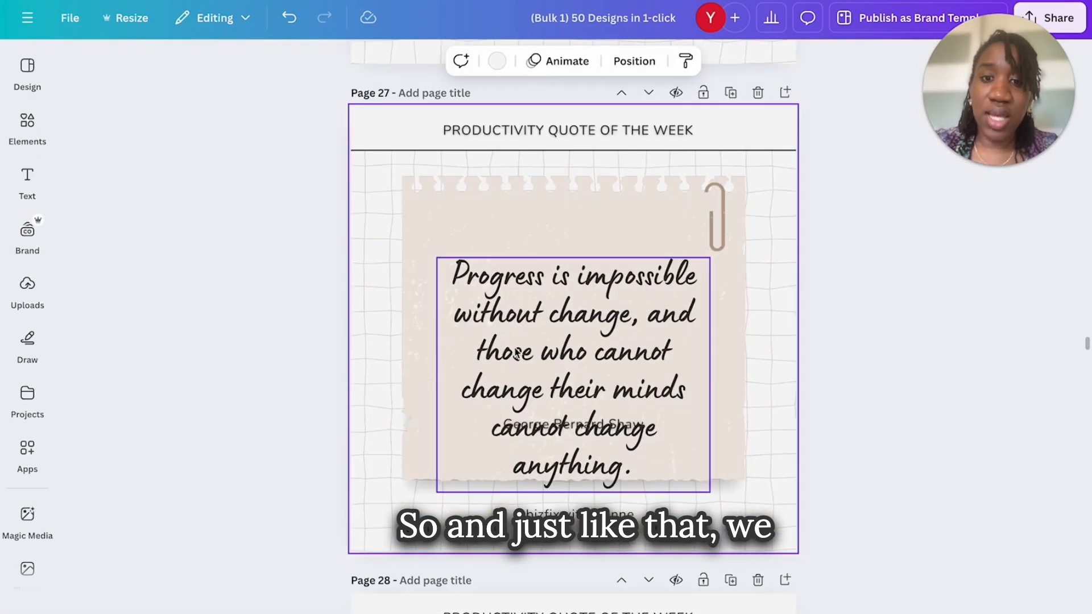
pyautogui.click(566, 334)
pyautogui.moveTo(565, 334); pyautogui.dragTo(567, 305)
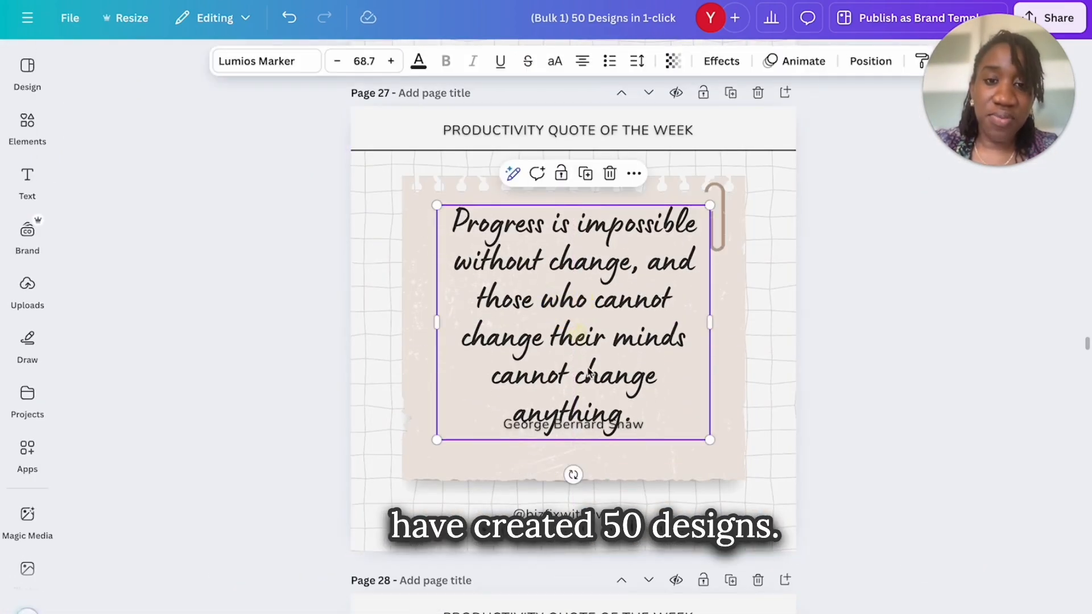
pyautogui.click(580, 429)
pyautogui.moveTo(579, 450); pyautogui.dragTo(579, 452)
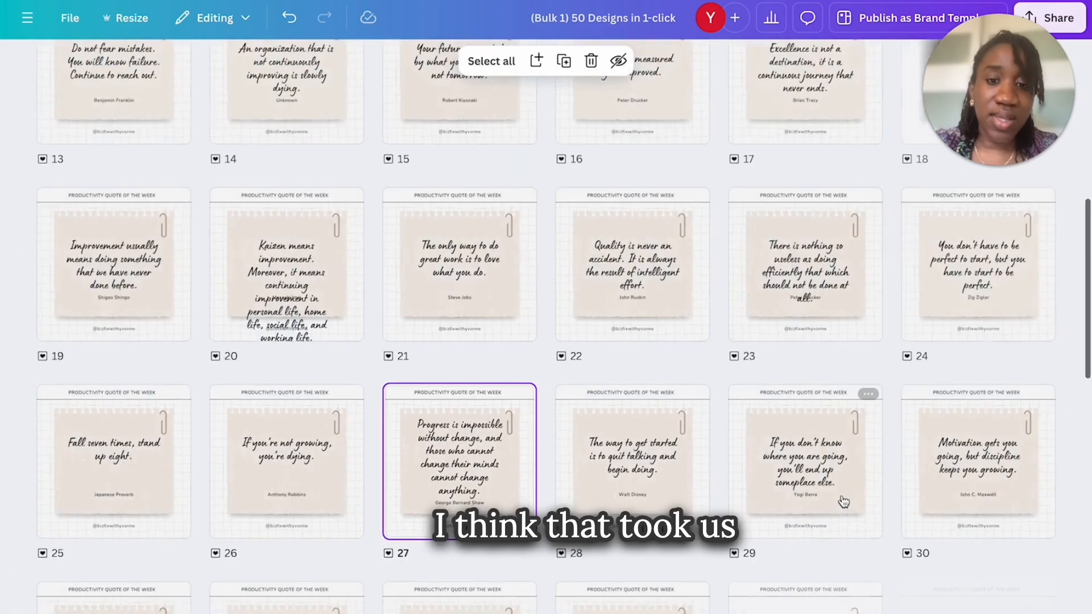
# - Open page 31 from the grid view and move the "Strive for progress, not perfection" quote slightly down
pyautogui.scroll(-4, 844, 500)
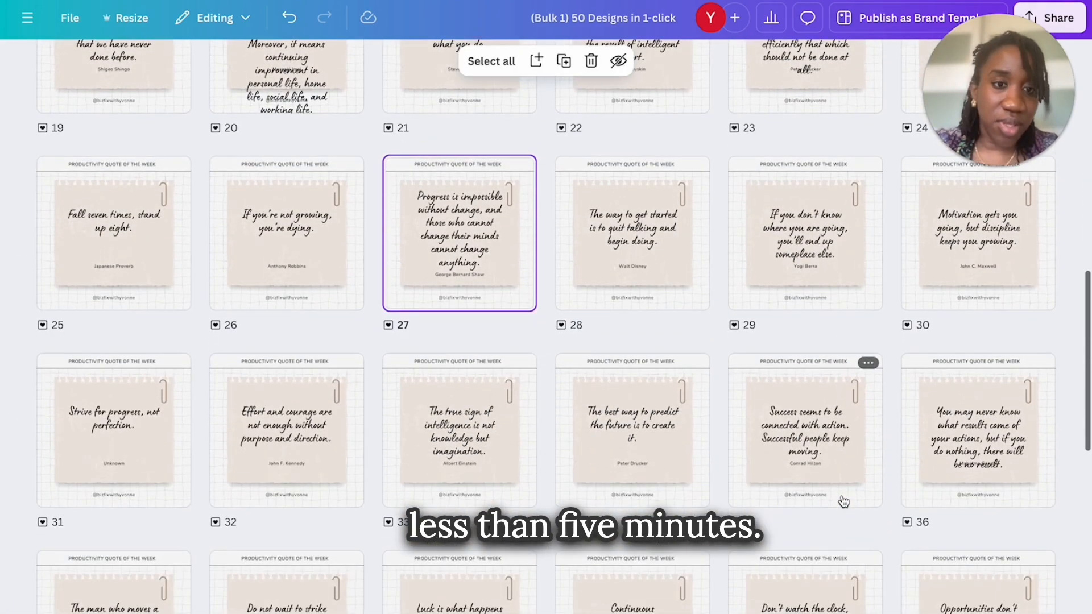
pyautogui.doubleClick(127, 421)
pyautogui.moveTo(559, 278); pyautogui.dragTo(558, 296)
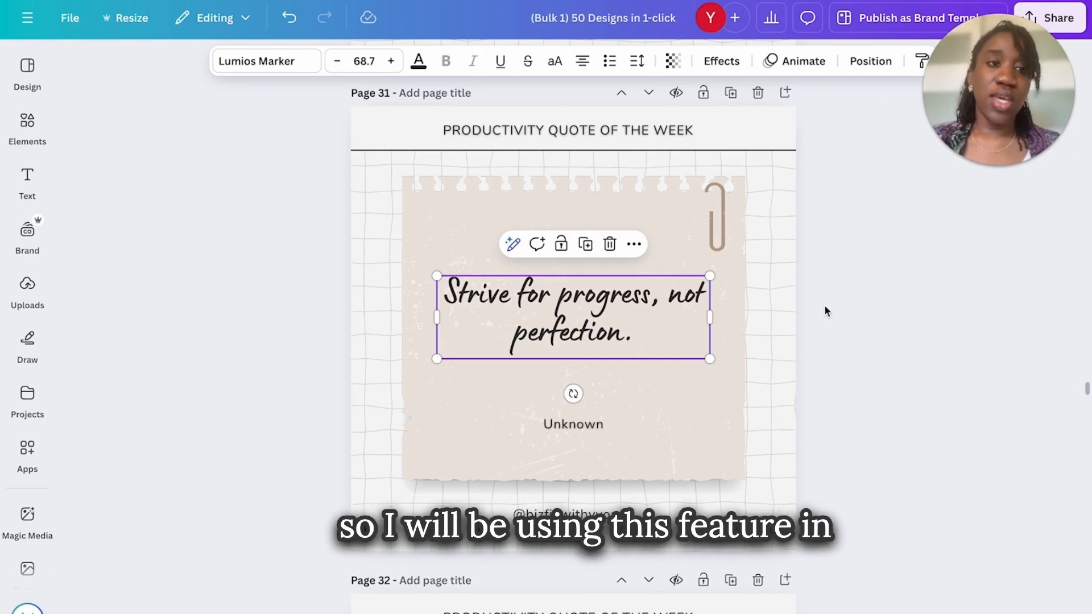
# - Look over the generated quote designs in the page view and the grid view
pyautogui.scroll(-4, 825, 308)
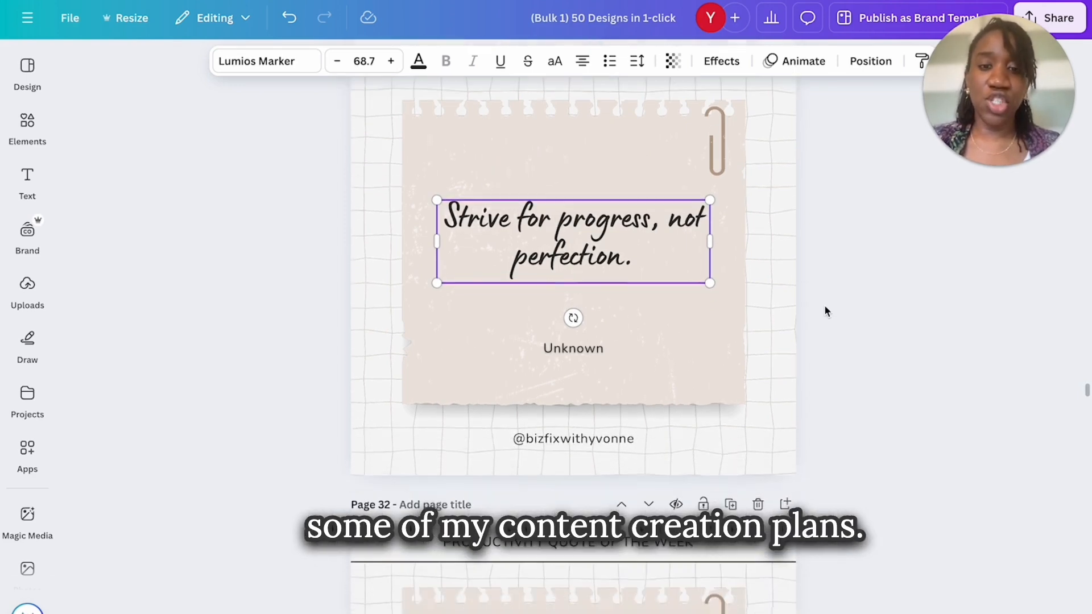
pyautogui.scroll(-6, 824, 305)
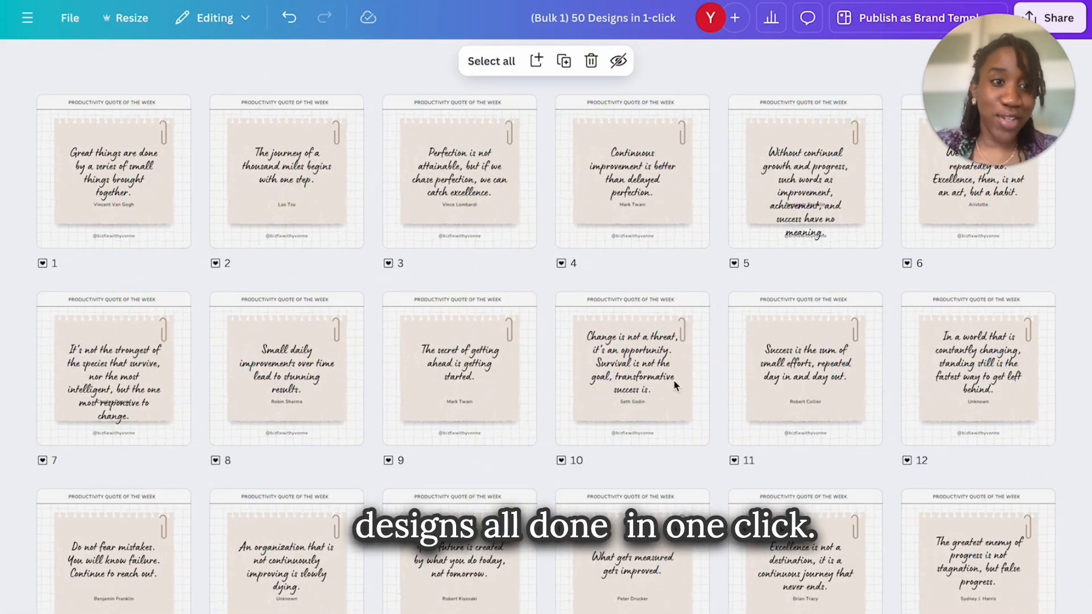
pyautogui.scroll(-15, 723, 367)
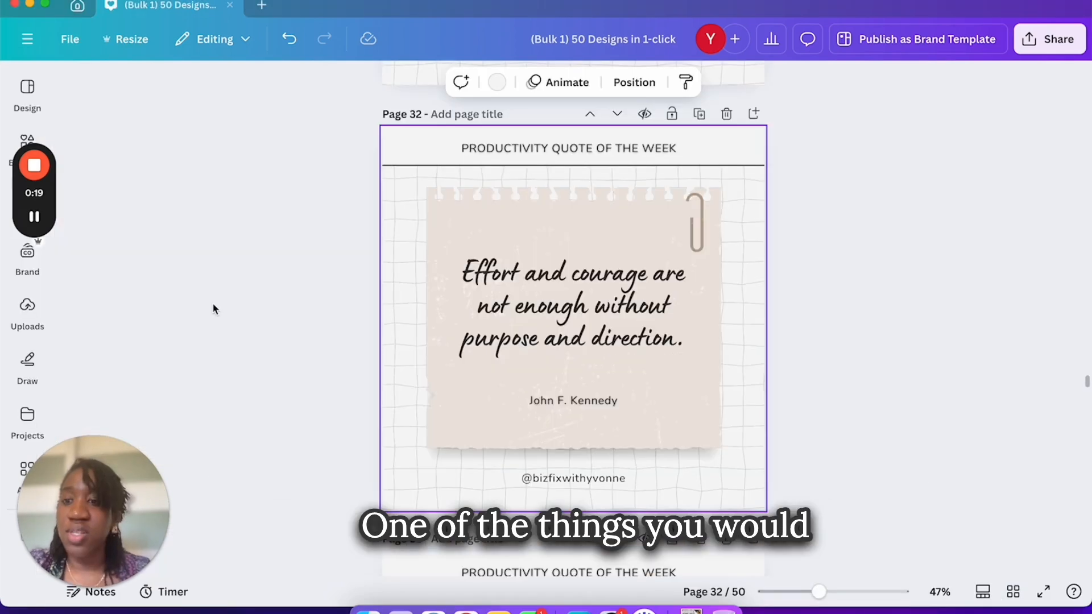
# - Search the apps for "bulk create" and open the Bulk create tool again for the generated design
pyautogui.click(27, 307)
pyautogui.click(27, 359)
pyautogui.click(27, 414)
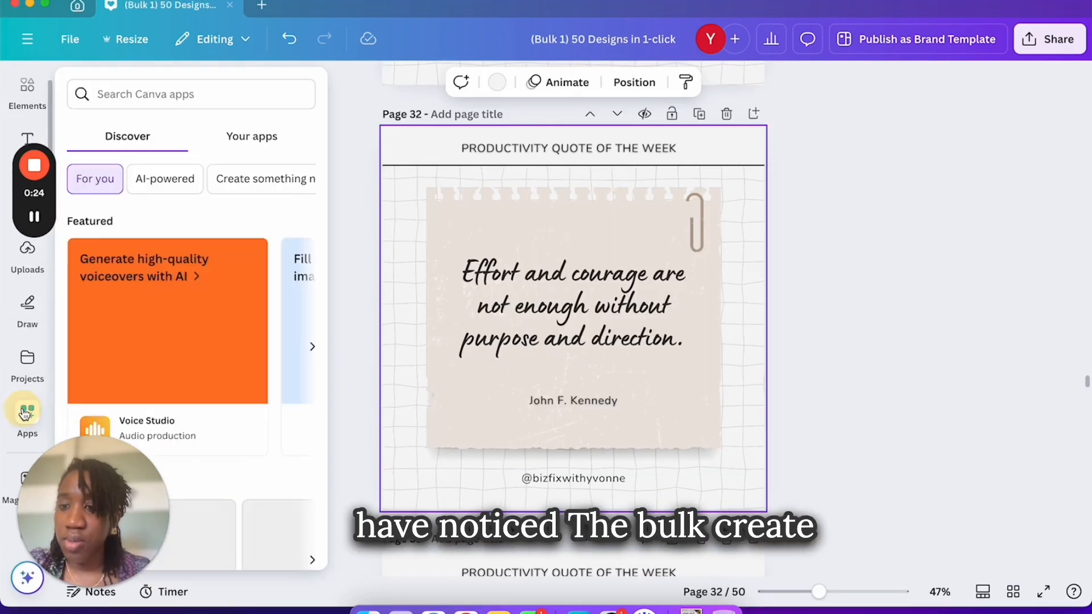
pyautogui.write('bulk')
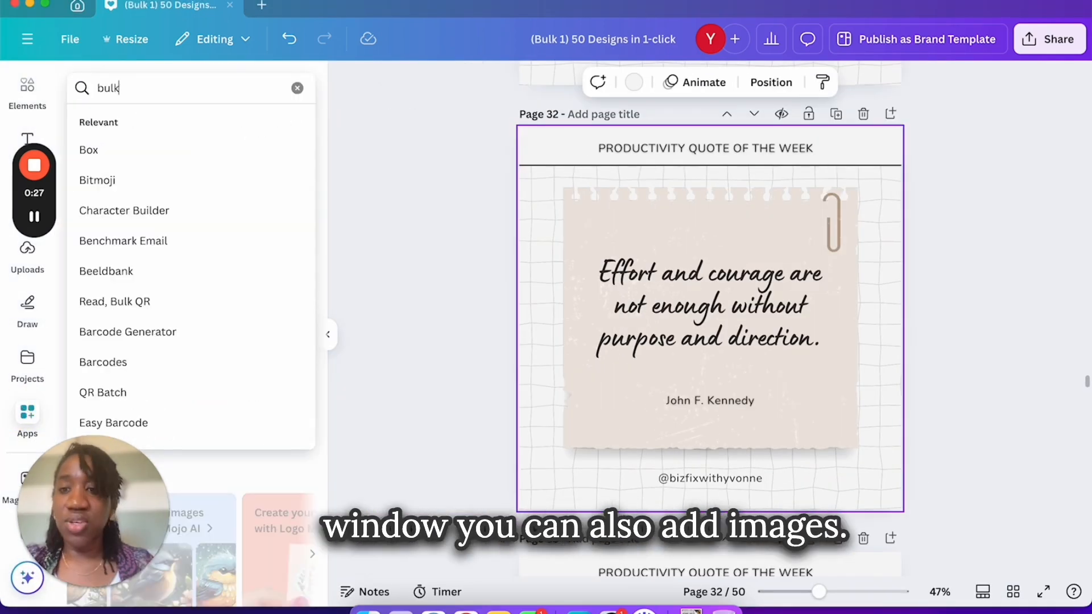
pyautogui.write(' c r')
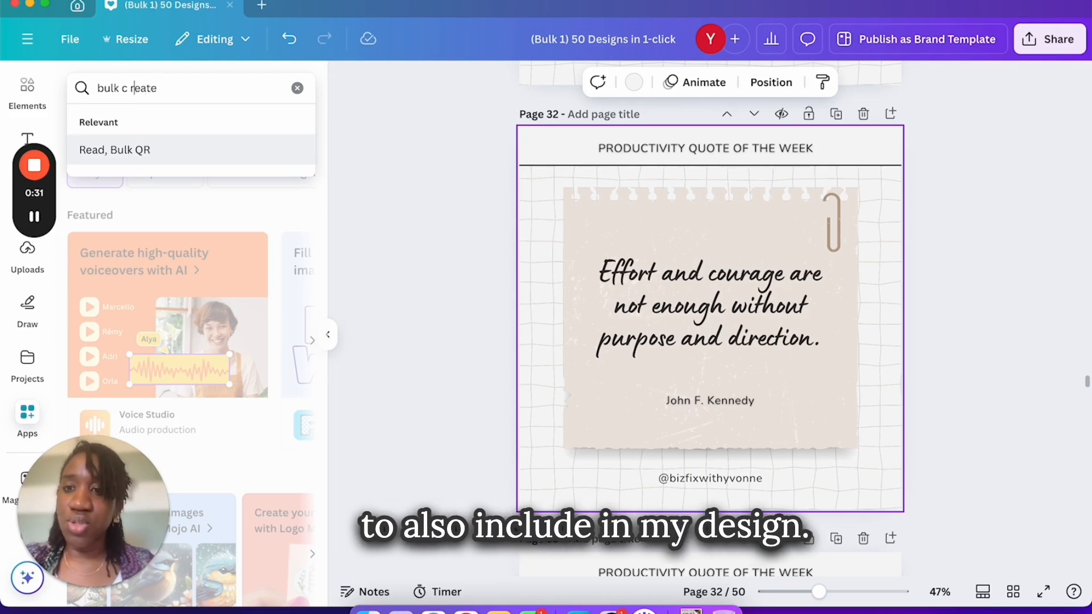
pyautogui.press('BackSpace')
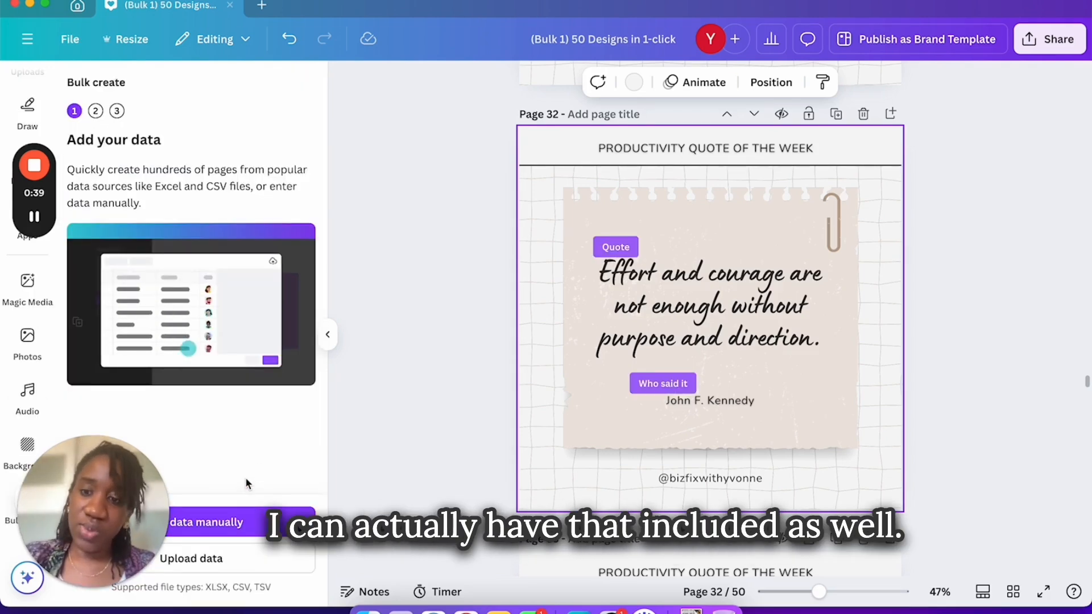
# - Add an image column to a manually entered data table and open the media chooser for its first row
pyautogui.click(241, 528)
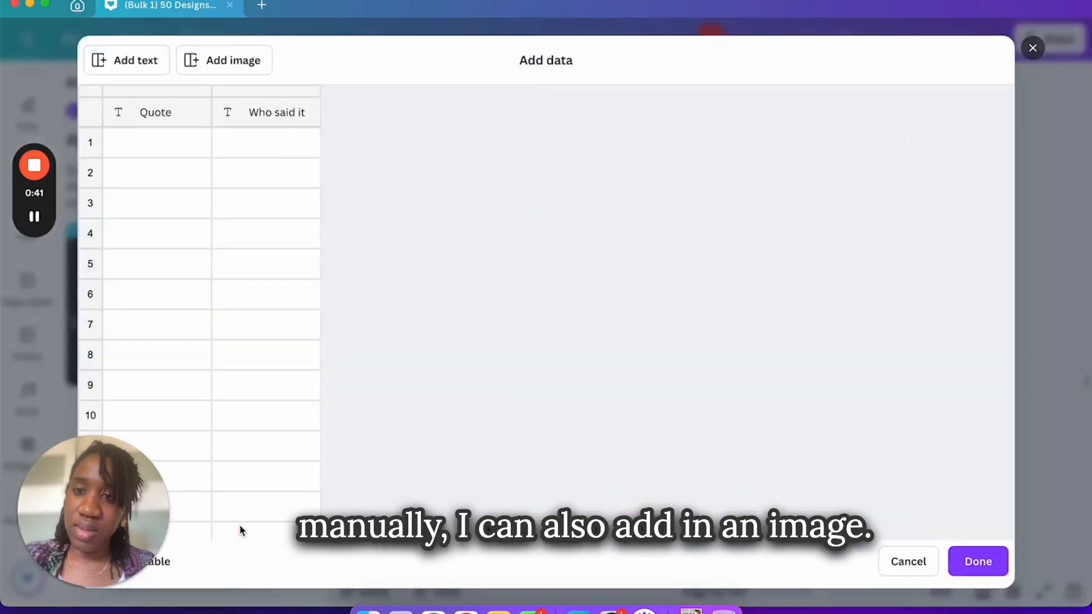
pyautogui.click(207, 66)
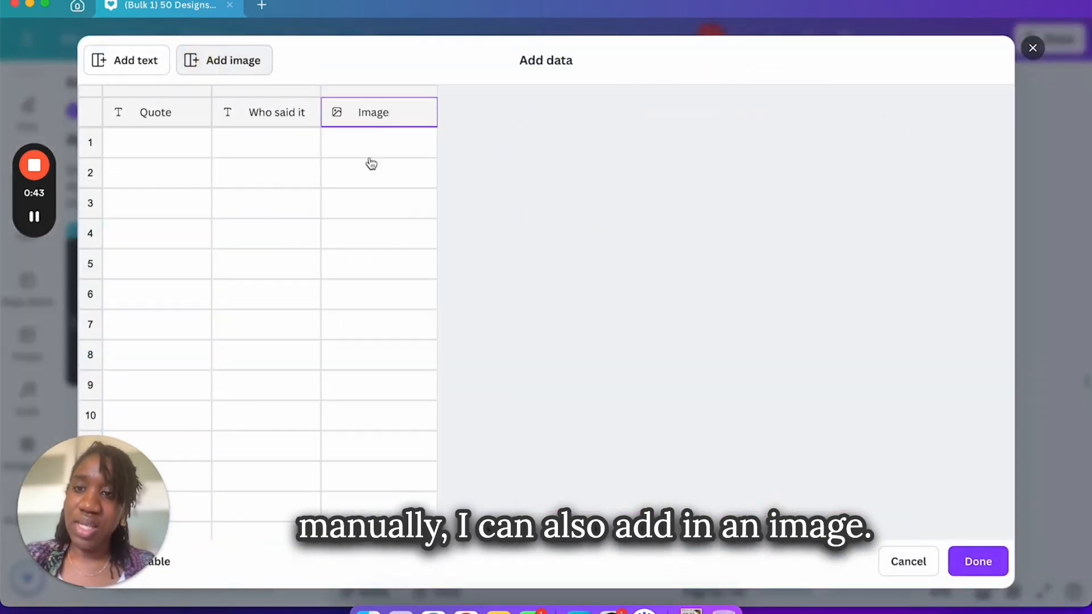
pyautogui.click(392, 149)
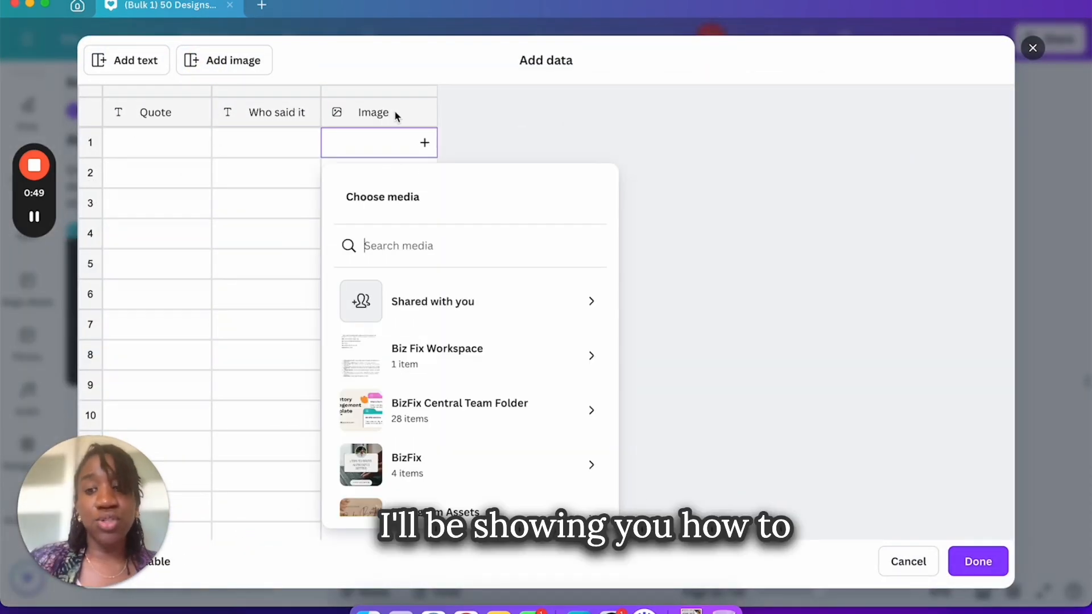